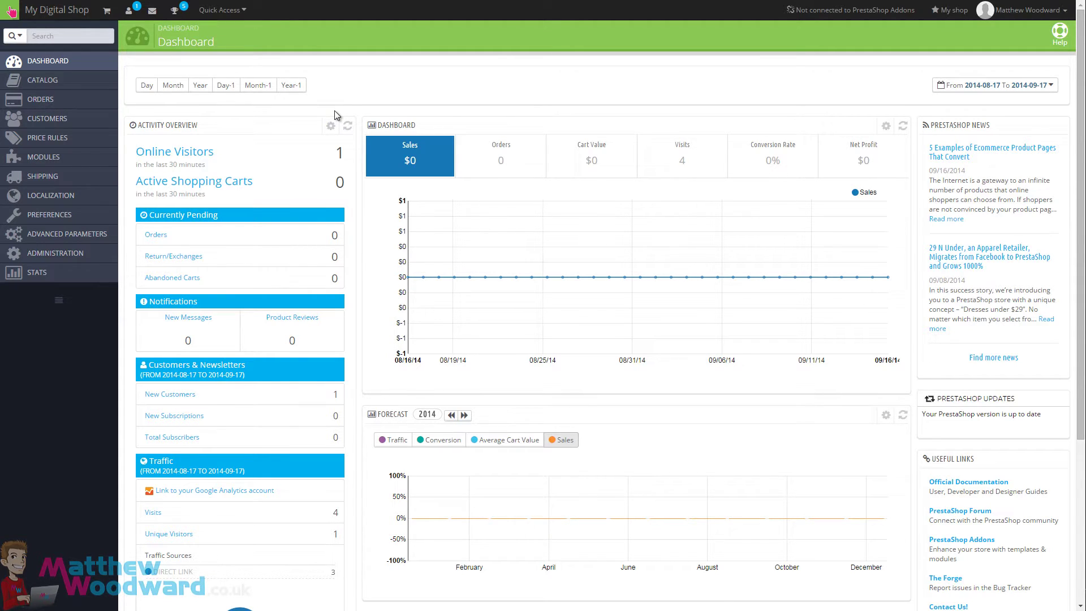
# Reveal the Modules submenu in the back-office sidebar
pyautogui.moveTo(62, 164)
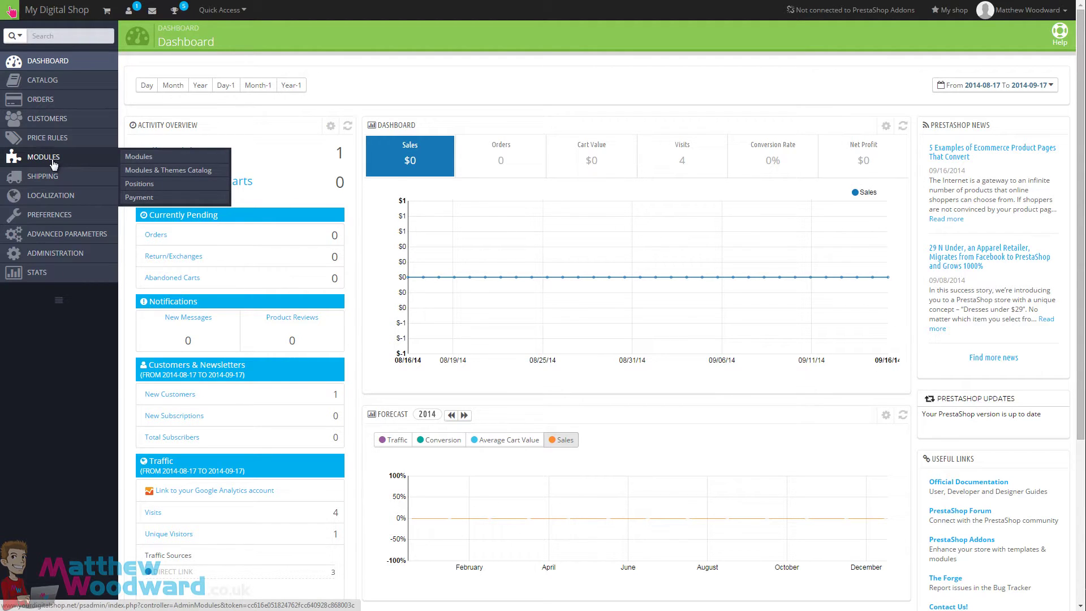
# Show the module list filtered to the Payments and Gateways category
pyautogui.click(135, 156)
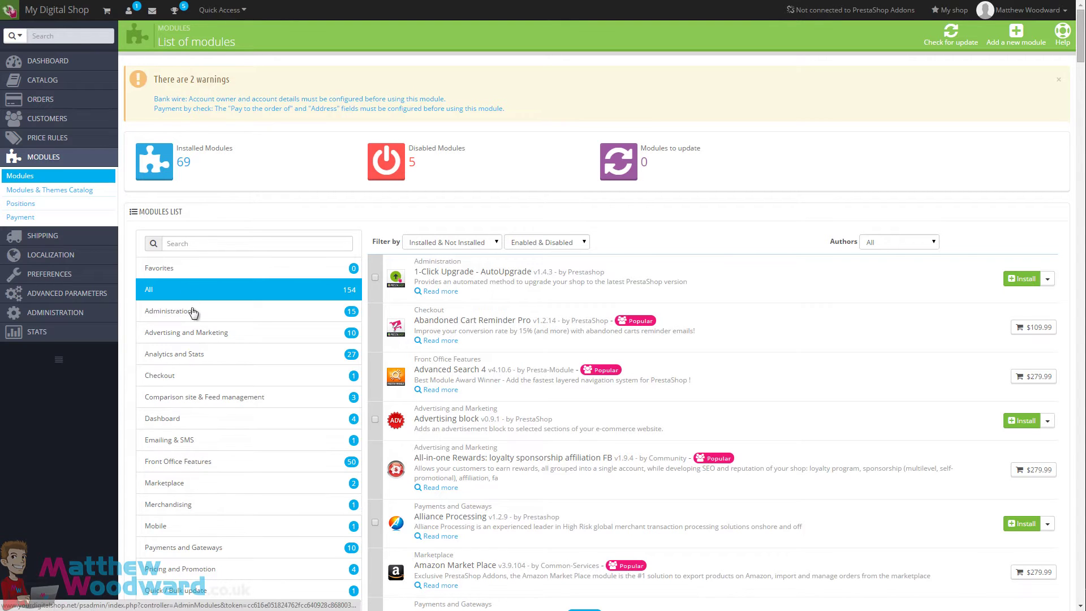
pyautogui.click(202, 550)
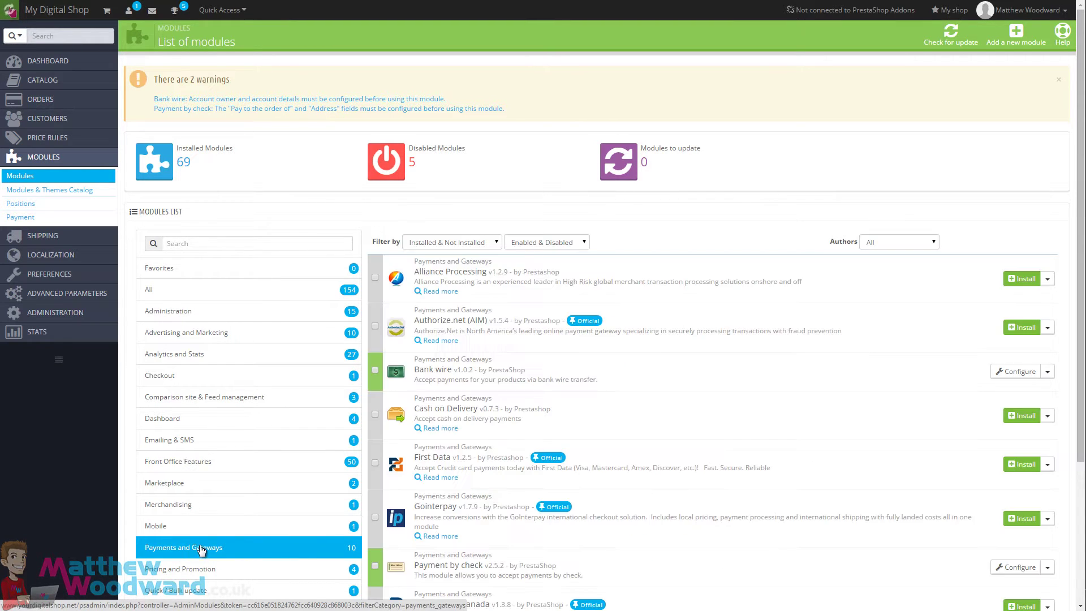
pyautogui.scroll(-3, 646, 337)
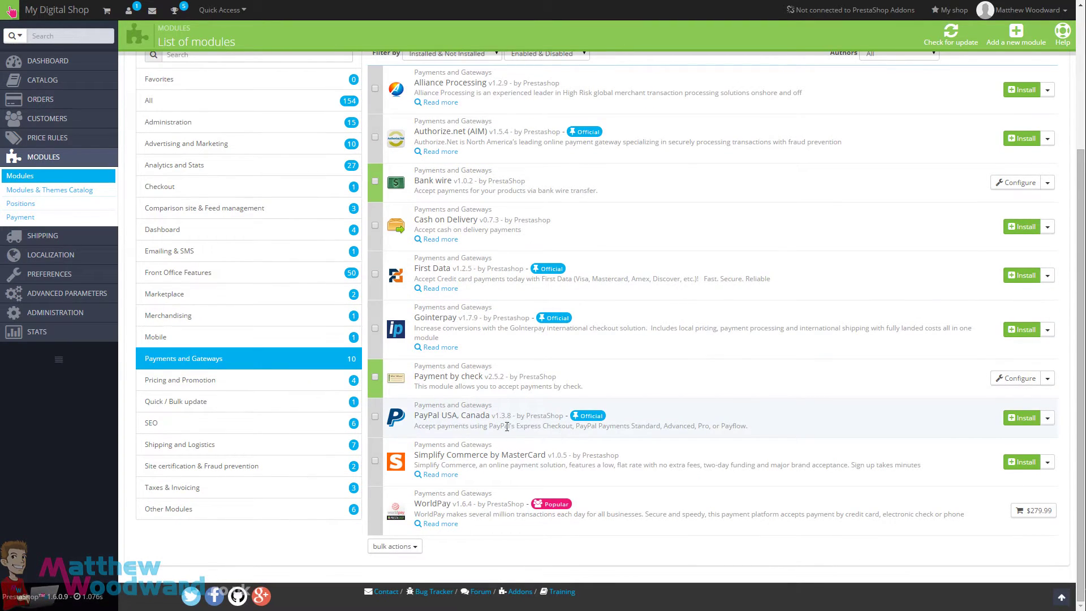
pyautogui.scroll(3, 495, 426)
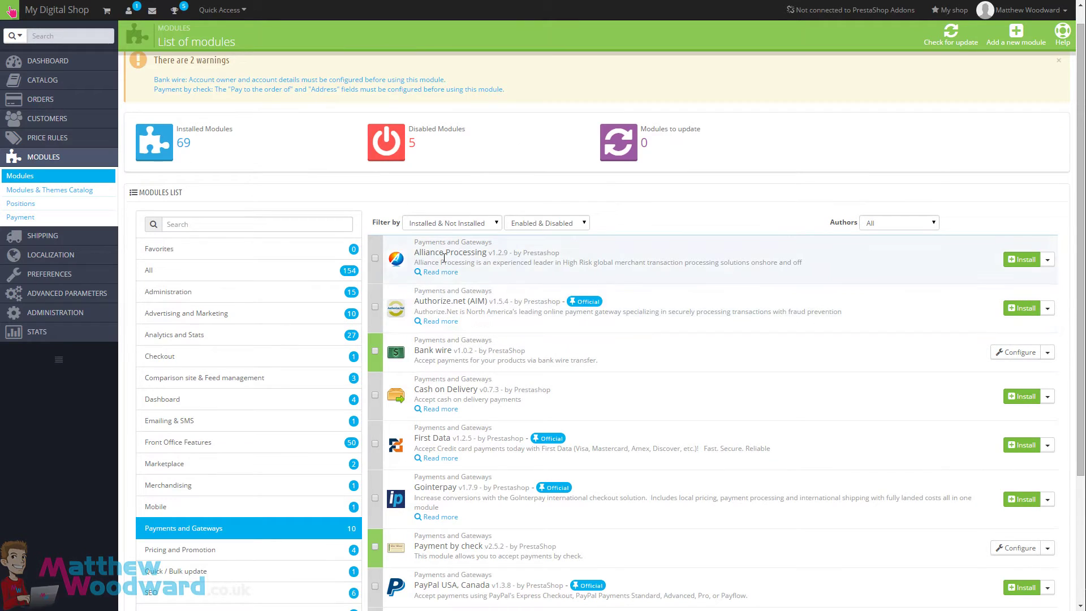
pyautogui.scroll(-3, 537, 328)
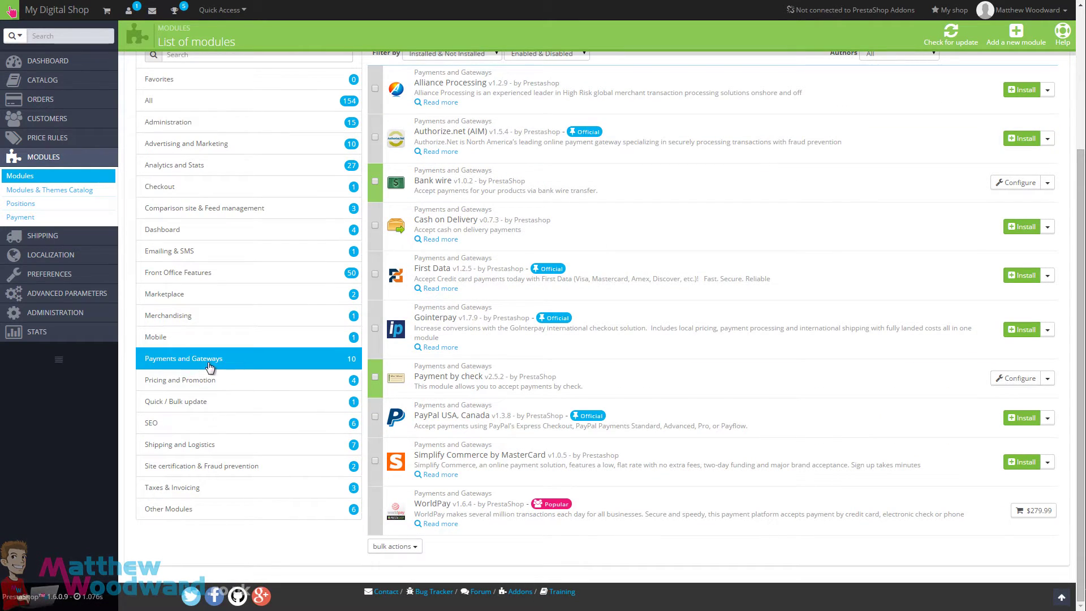
pyautogui.scroll(3, 450, 400)
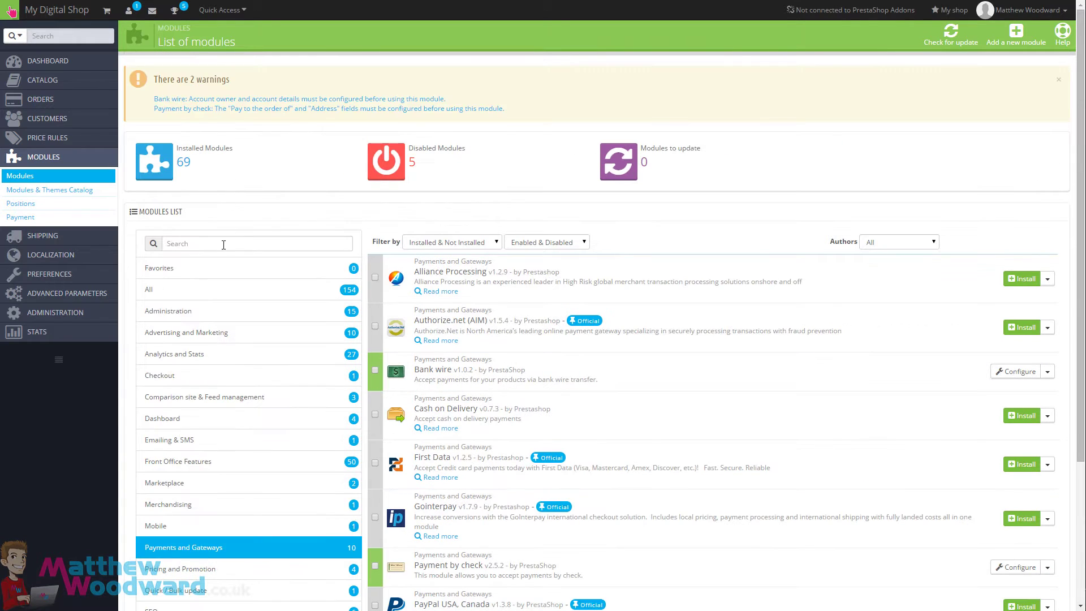
# Search modules for 'paypal' and install PayPal USA, Canada
pyautogui.click(218, 243)
pyautogui.write('paypal')
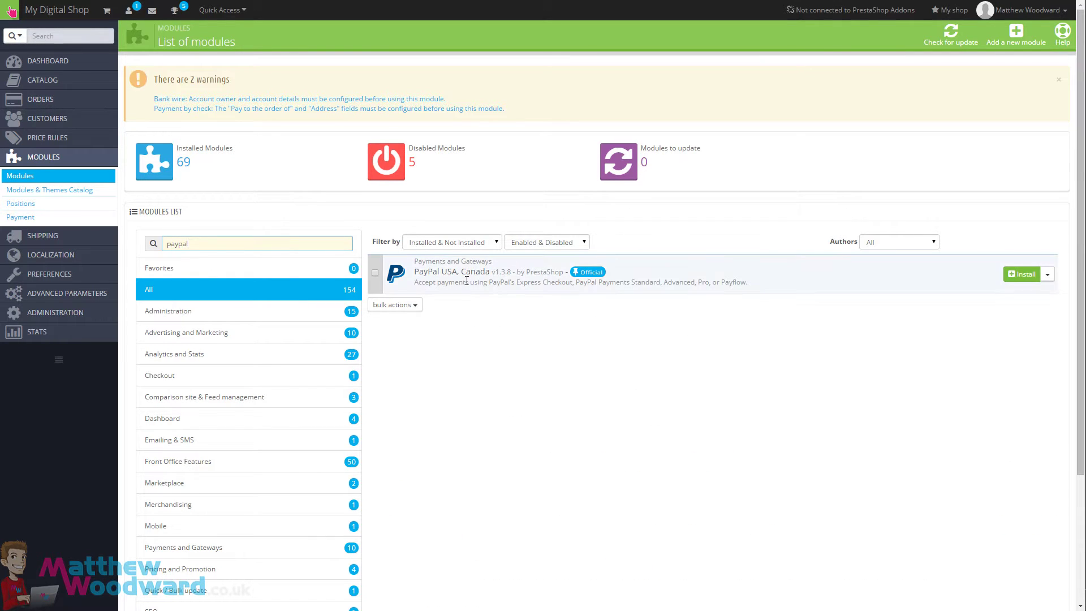
pyautogui.click(1014, 277)
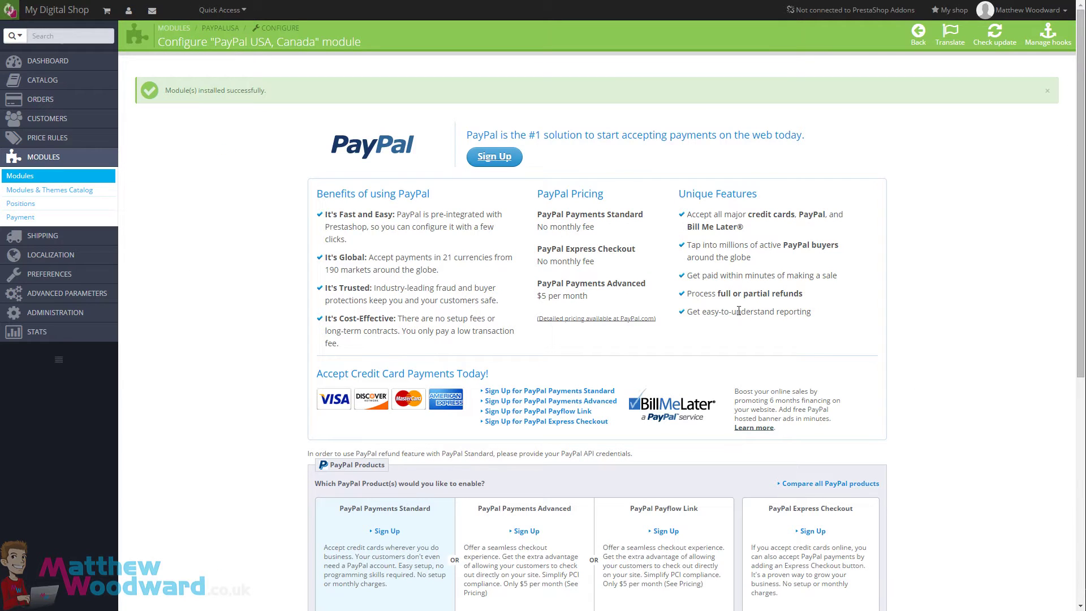
# Review the PayPal configuration page and PayPal's comparison of all its products
pyautogui.scroll(-7, 278, 297)
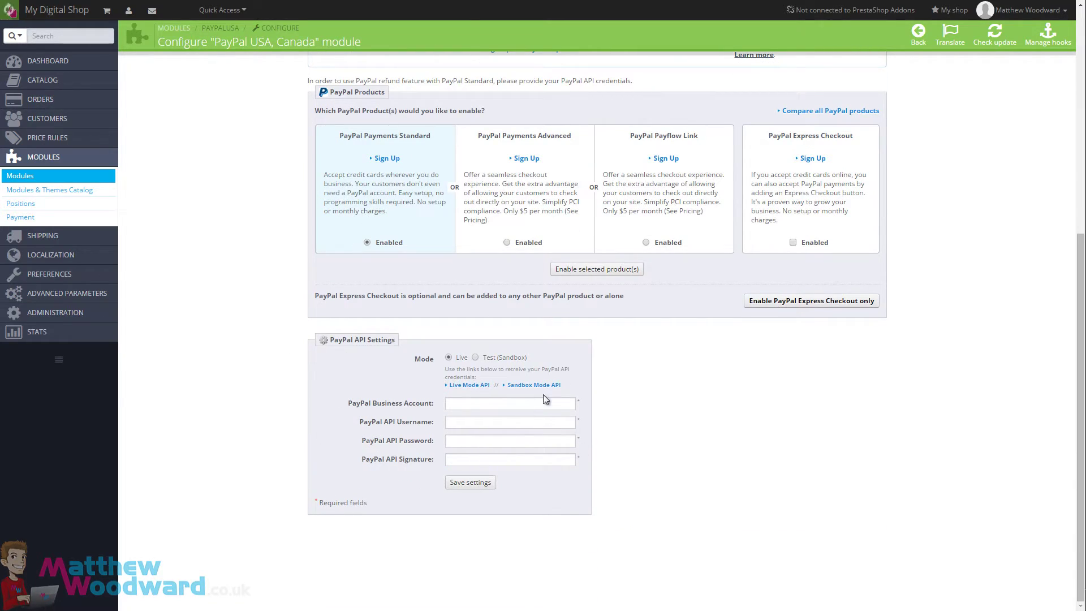
pyautogui.scroll(3, 325, 409)
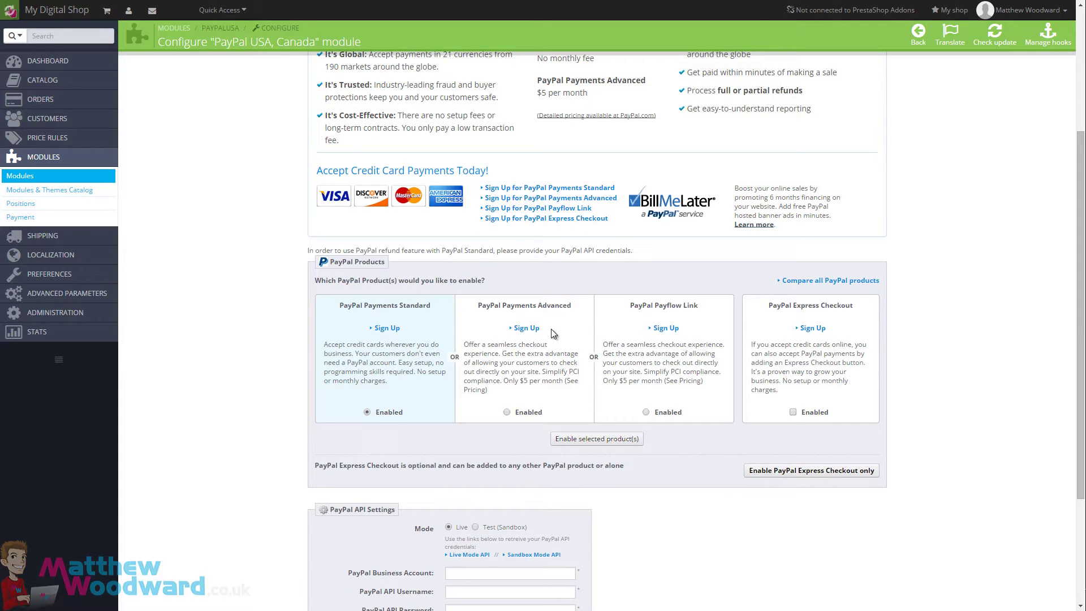
pyautogui.click(834, 281)
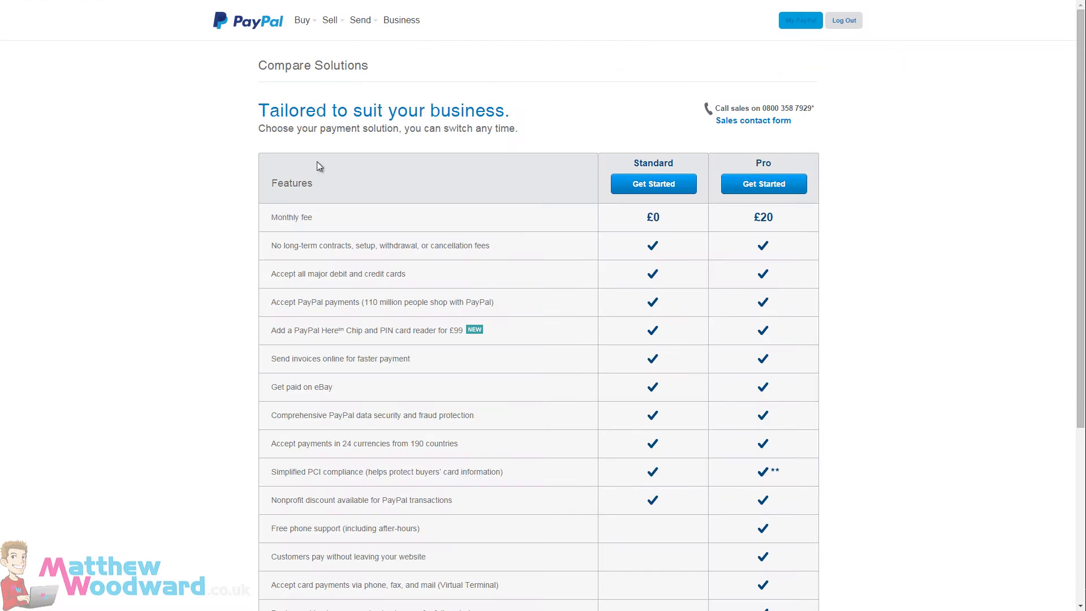
pyautogui.scroll(-4, 569, 246)
pyautogui.scroll(3, 623, 351)
# Back in the PayPal settings, set the mode to Test (Sandbox)
pyautogui.hotkey('ctrl', 'w')
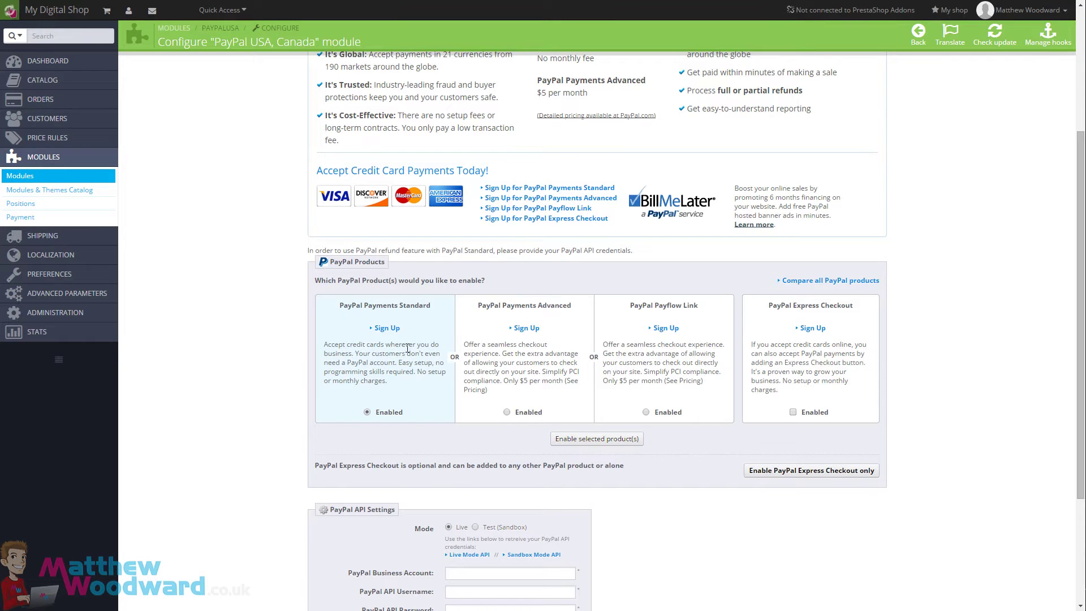
pyautogui.scroll(-3, 267, 324)
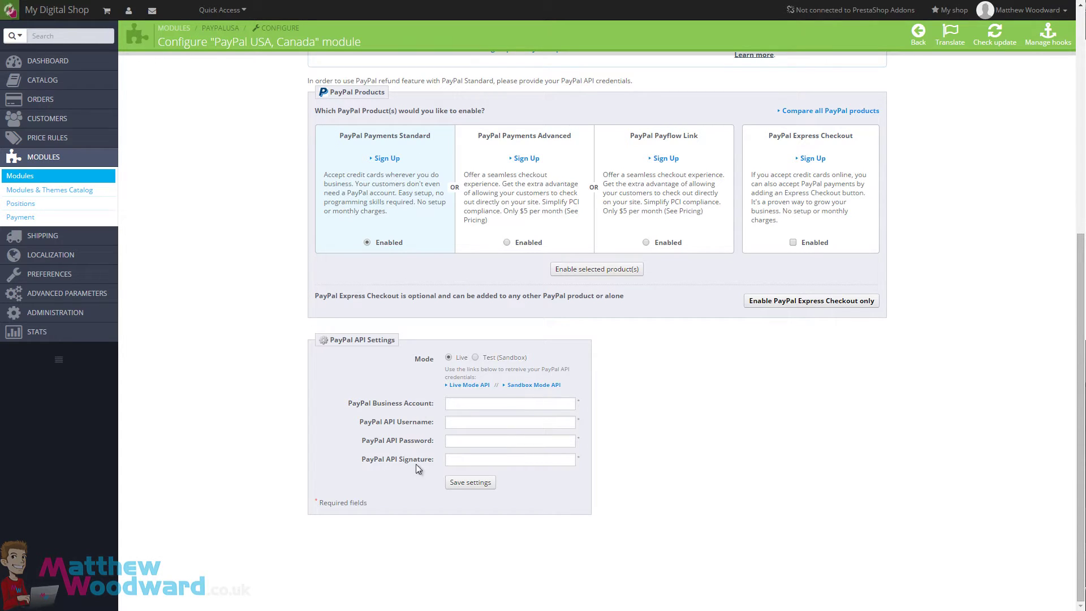
pyautogui.click(476, 358)
pyautogui.click(449, 358)
pyautogui.click(476, 358)
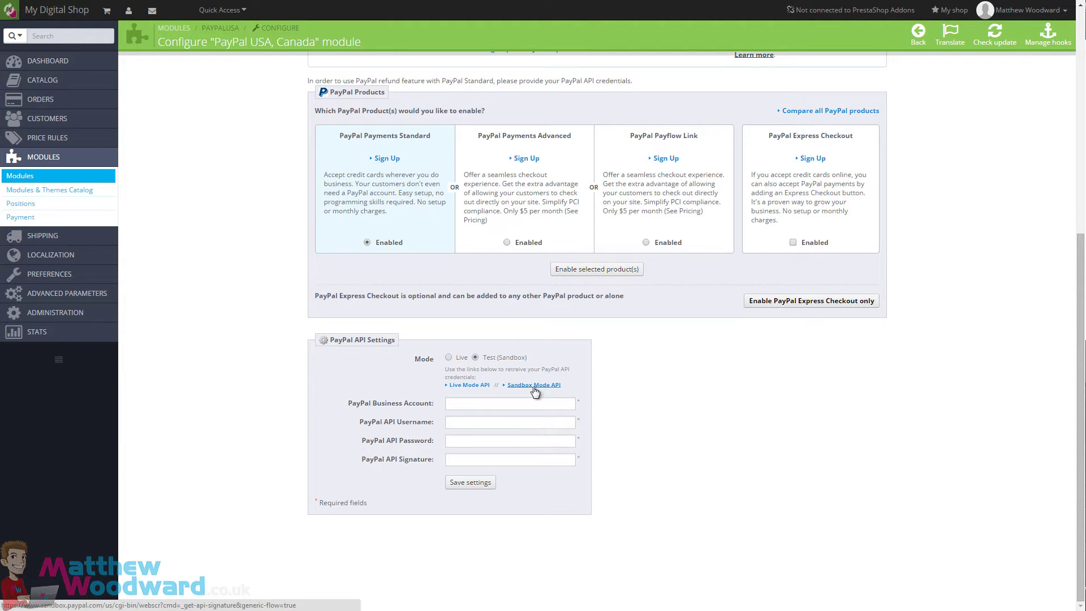
# Enter the sandbox API password and signature and save the PayPal settings
pyautogui.click(454, 441)
pyautogui.click(455, 461)
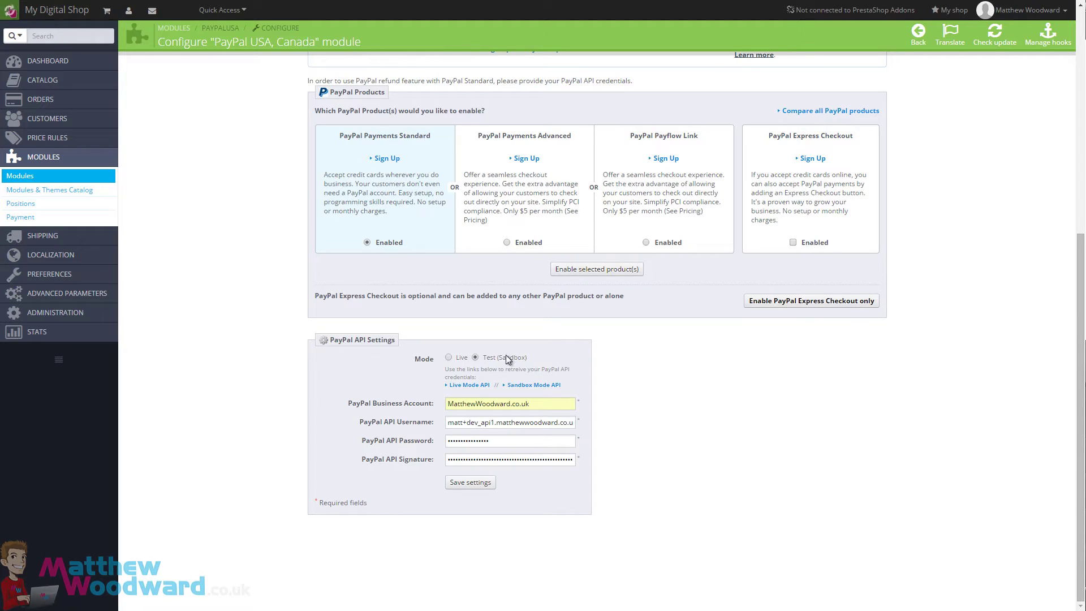
pyautogui.press('Return')
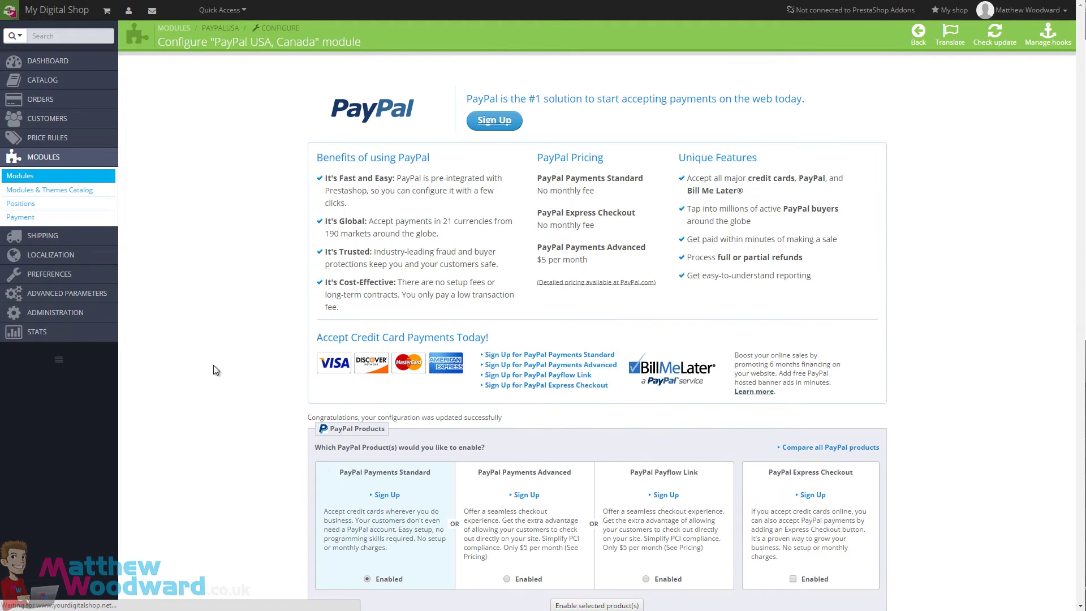
# Disable the Bank wire and Payment by check modules on the Payment page
pyautogui.click(26, 223)
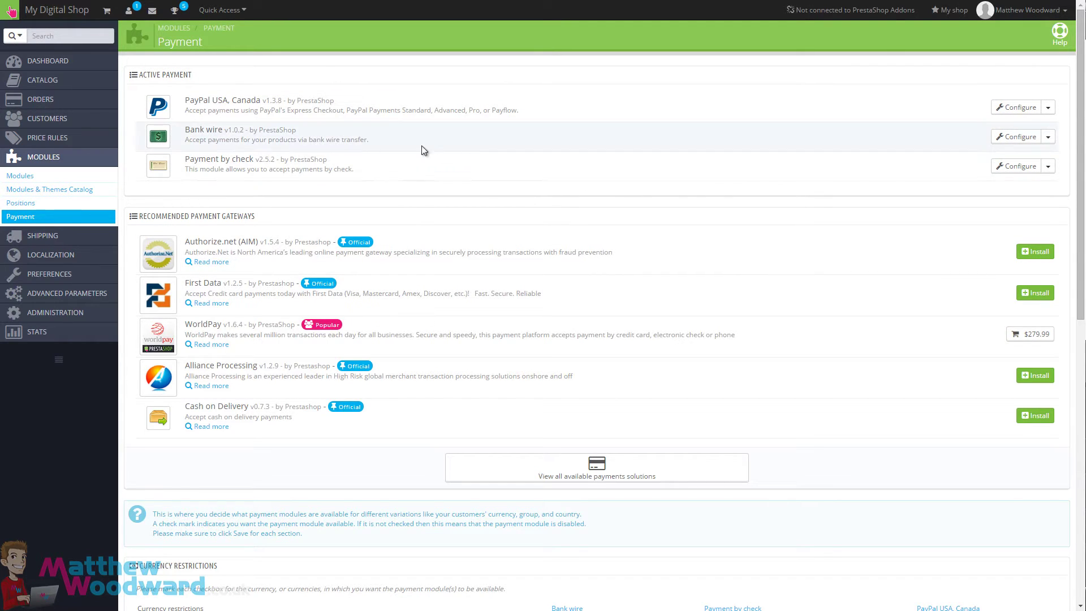
pyautogui.click(1049, 138)
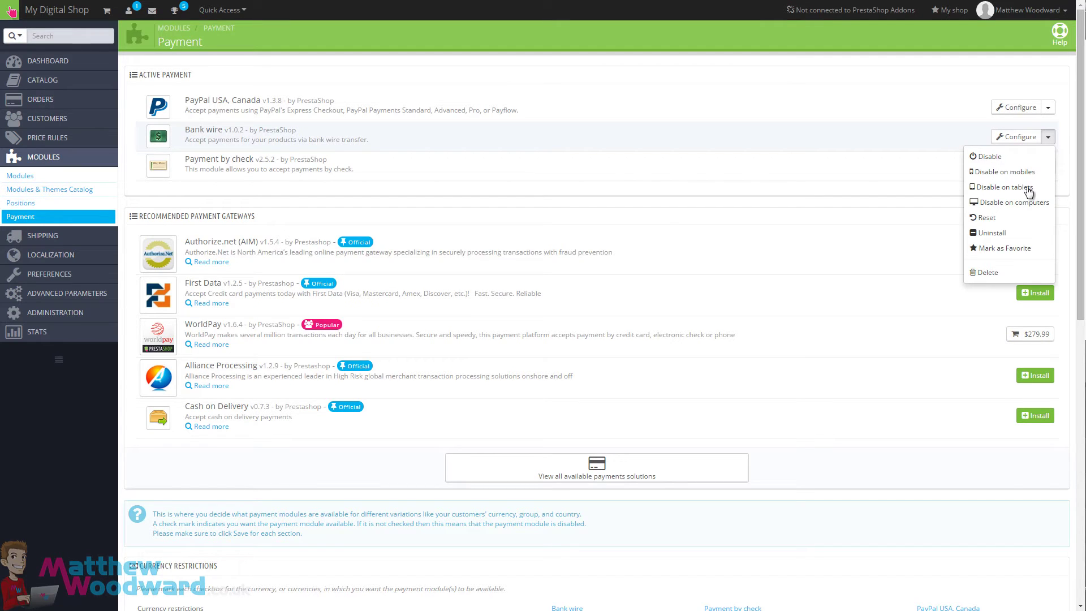
pyautogui.click(1004, 159)
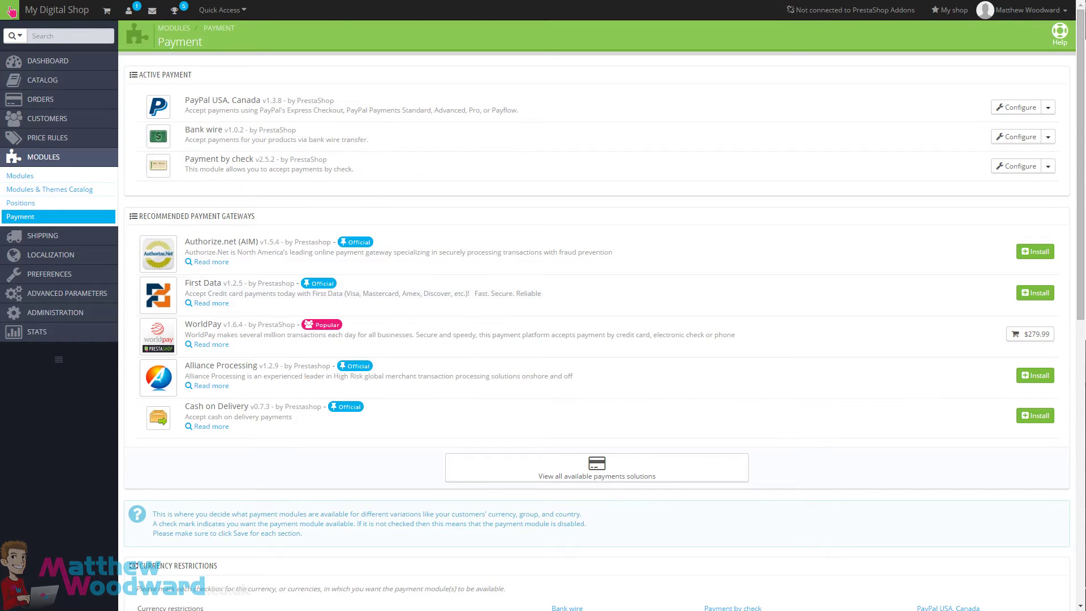
pyautogui.click(11, 10)
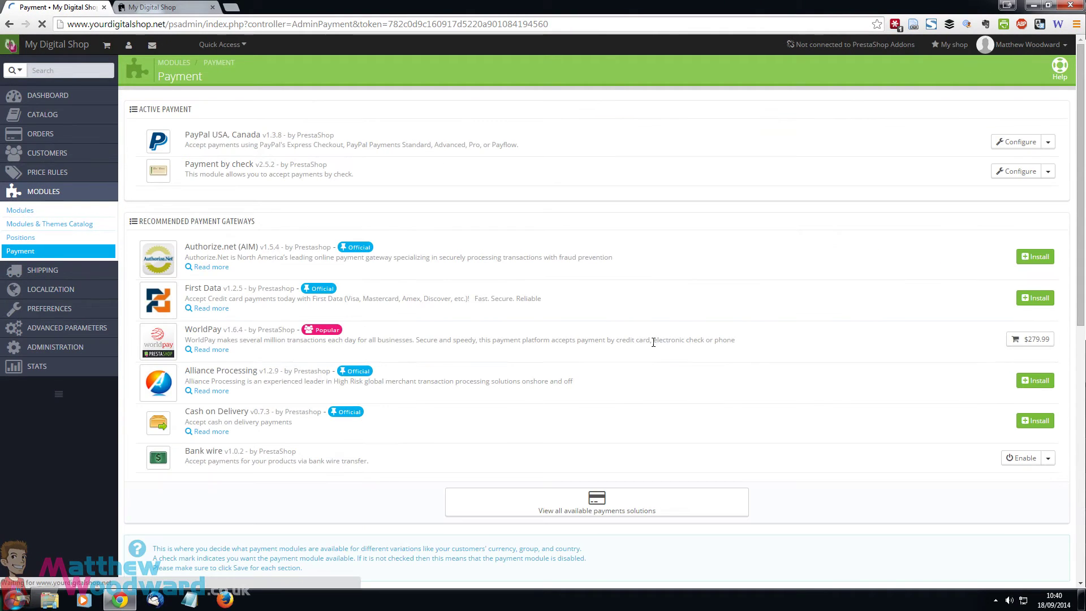
pyautogui.click(1047, 171)
pyautogui.click(713, 218)
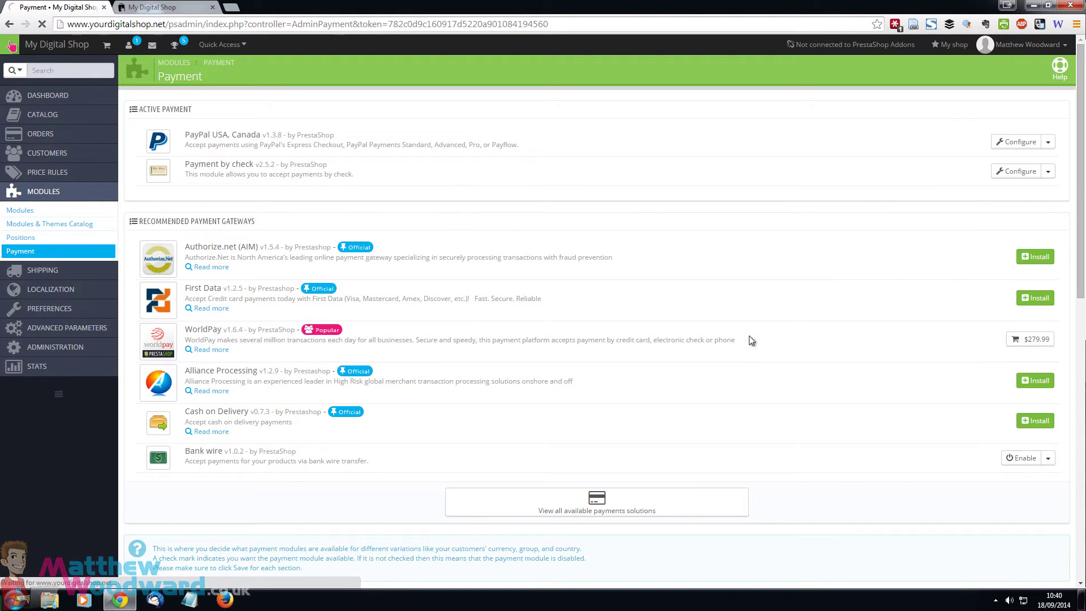
# Check out the cart in the storefront and pick PayPal as payment
pyautogui.press('F11')
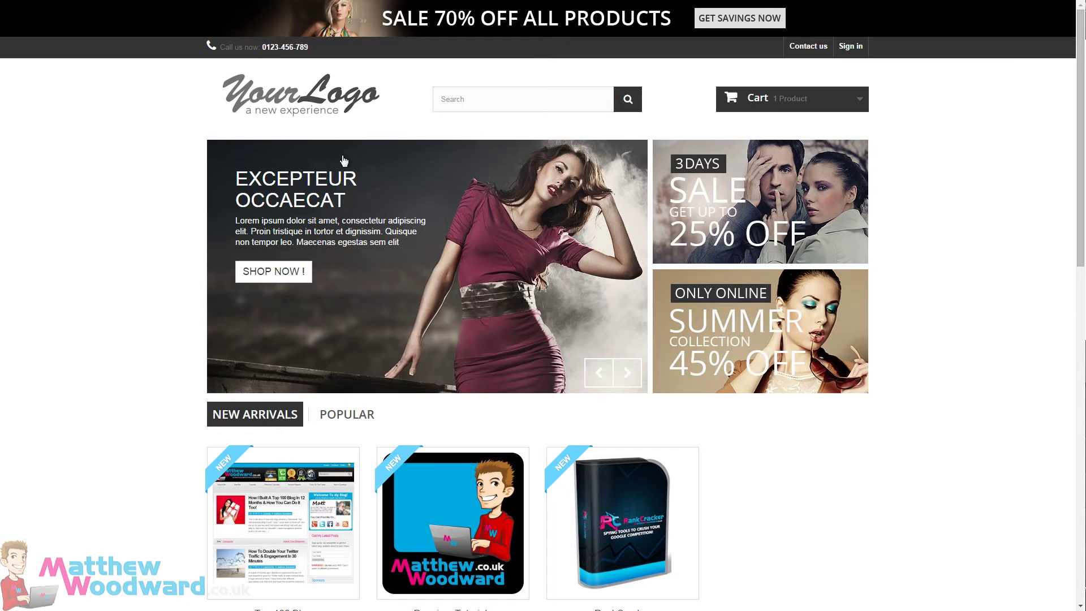
pyautogui.scroll(-1, 167, 303)
pyautogui.scroll(1, 167, 302)
pyautogui.moveTo(771, 90)
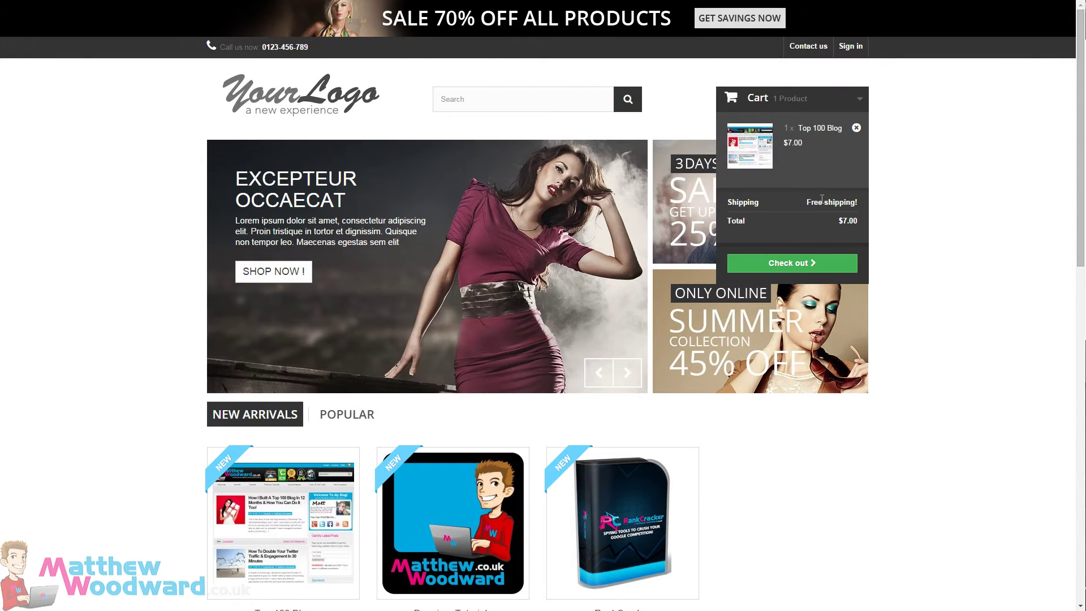
pyautogui.click(792, 263)
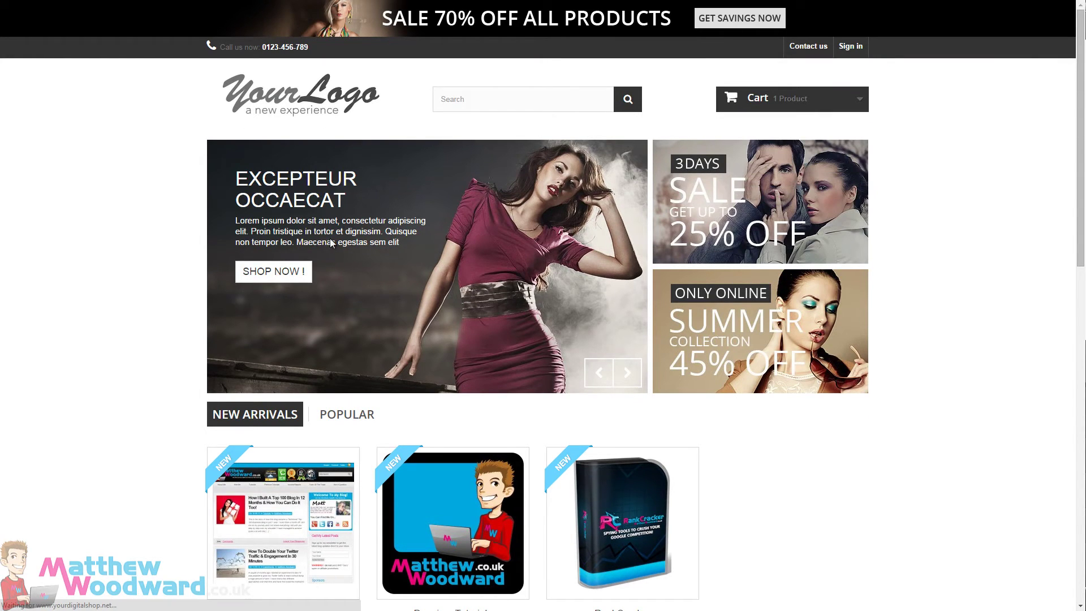
pyautogui.scroll(-5, 168, 242)
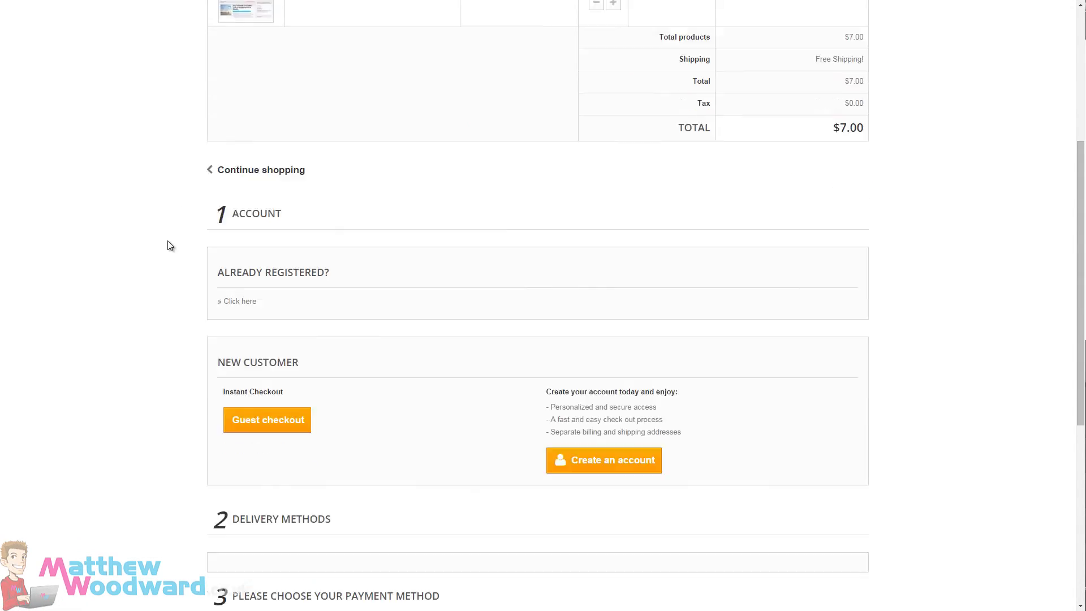
pyautogui.scroll(-4, 169, 242)
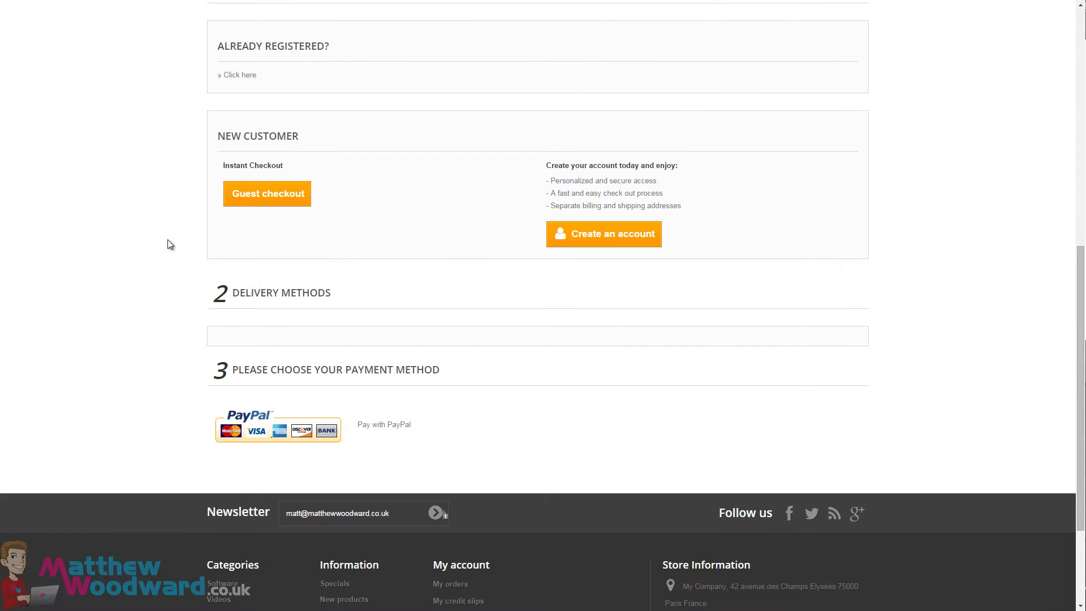
pyautogui.click(265, 433)
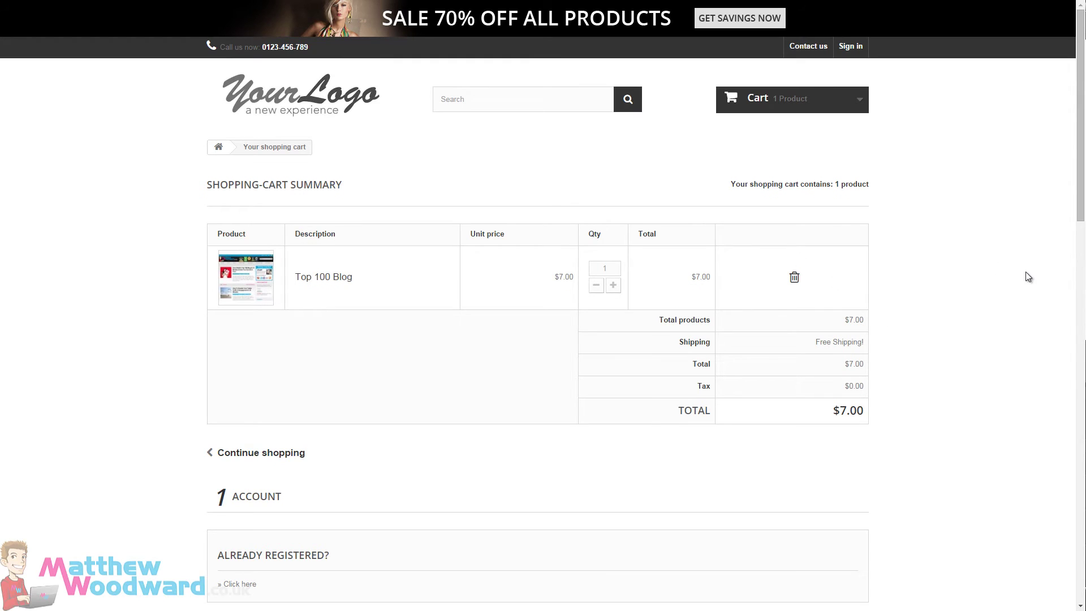
# Confirm the delivery form's Country list offers only United States
pyautogui.scroll(-9, 938, 293)
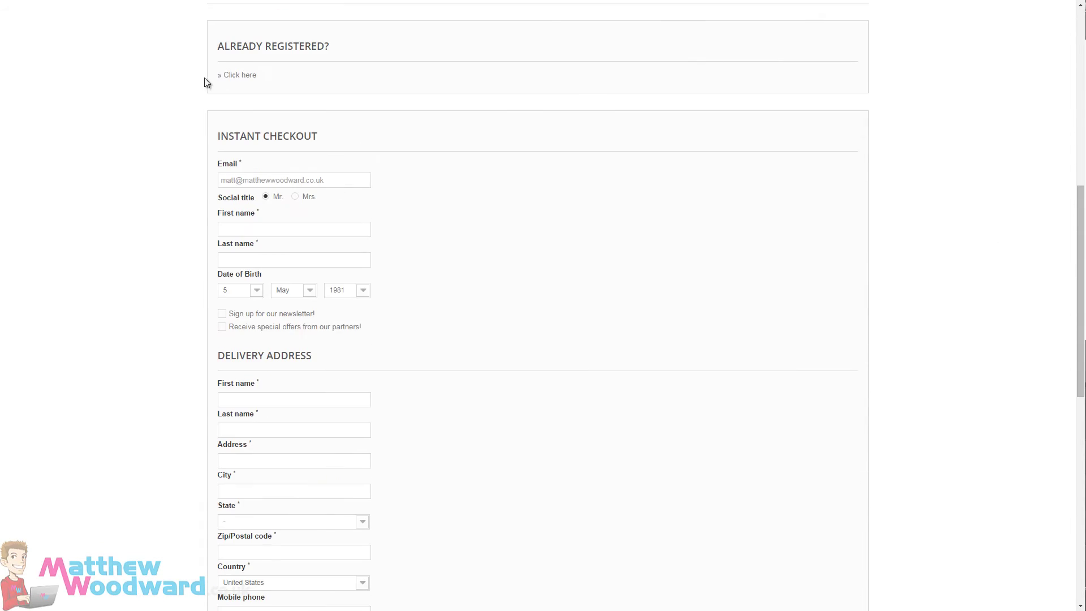
pyautogui.scroll(-5, 134, 198)
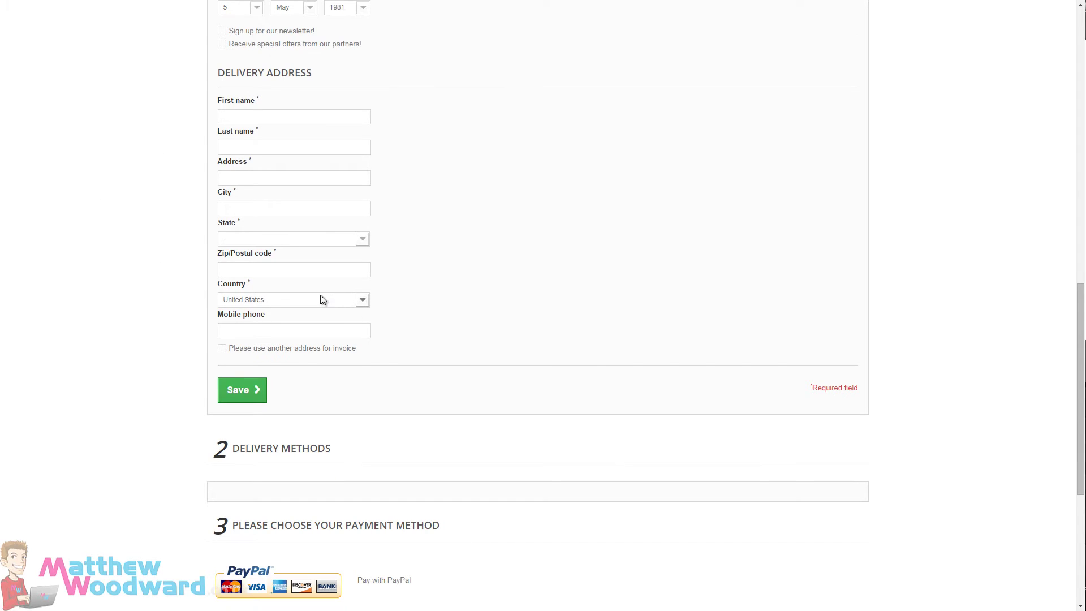
pyautogui.click(270, 299)
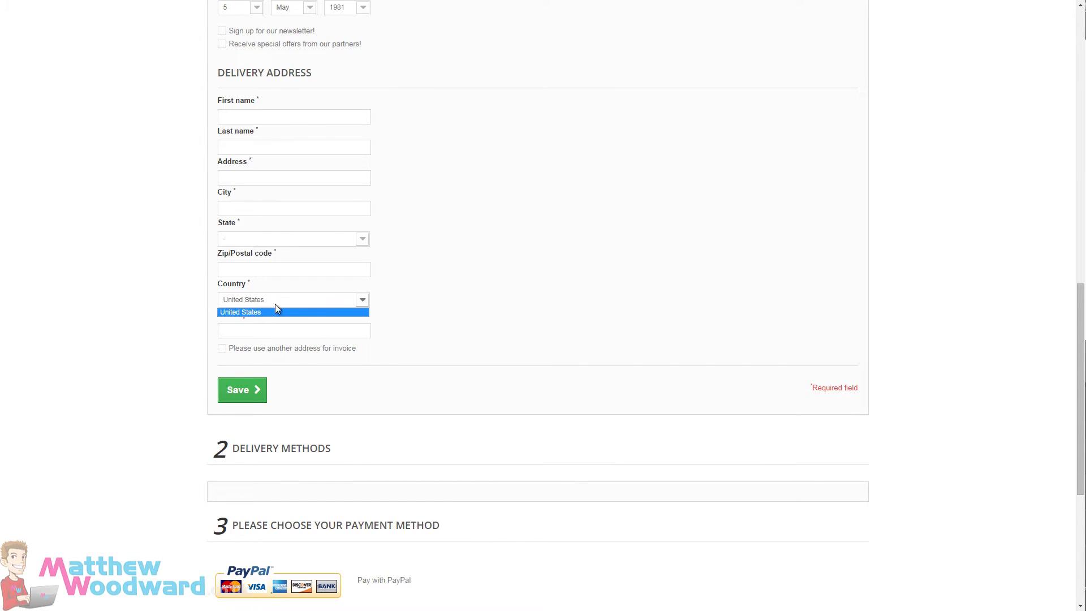
pyautogui.click(261, 310)
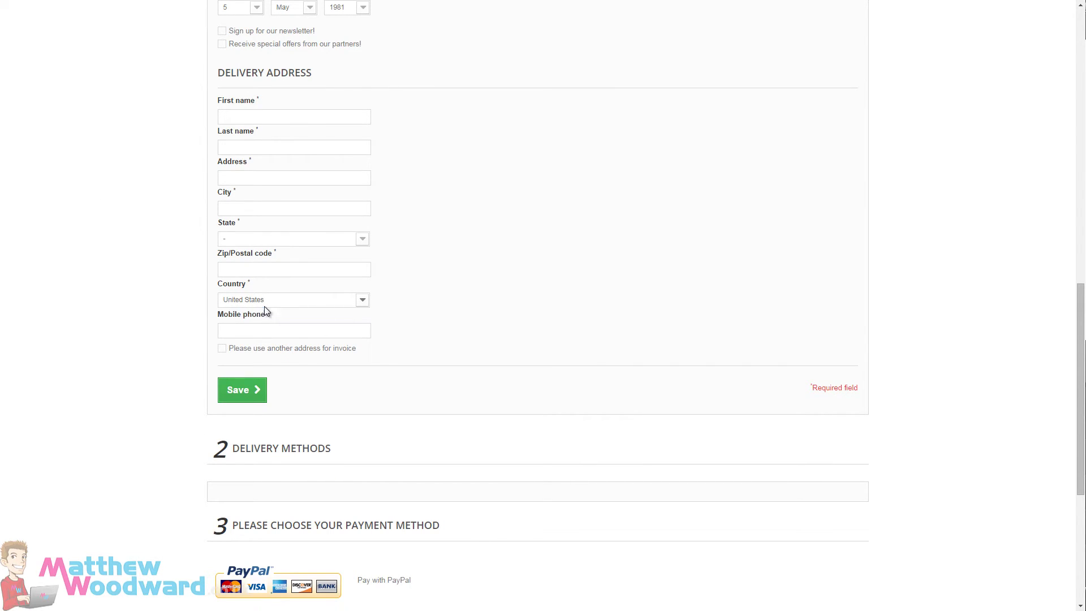
pyautogui.scroll(2, 411, 332)
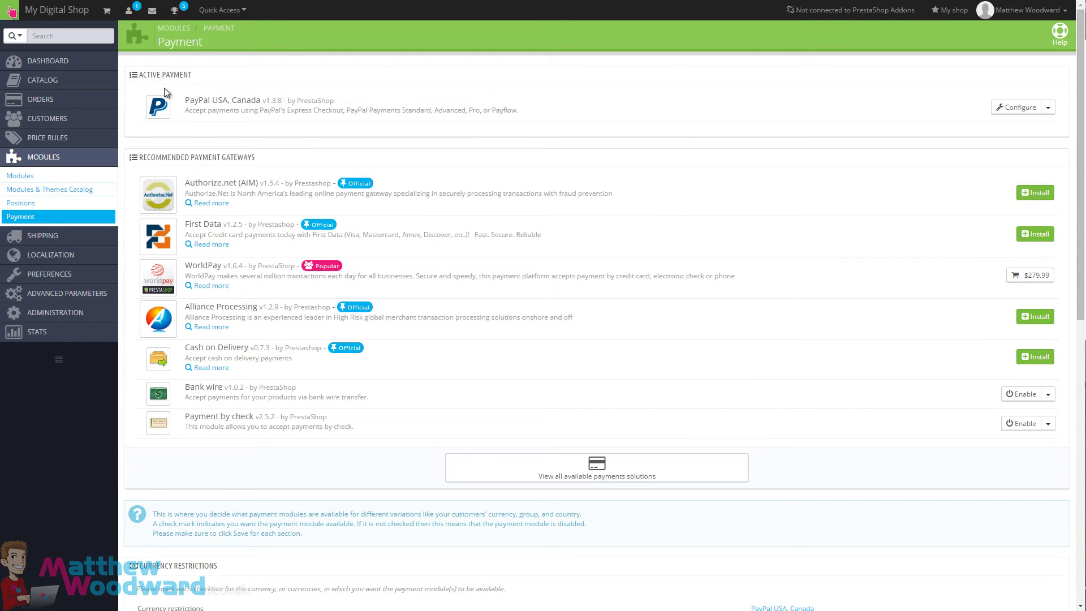
# Open Localization > Countries and display 300 countries per page
pyautogui.moveTo(47, 256)
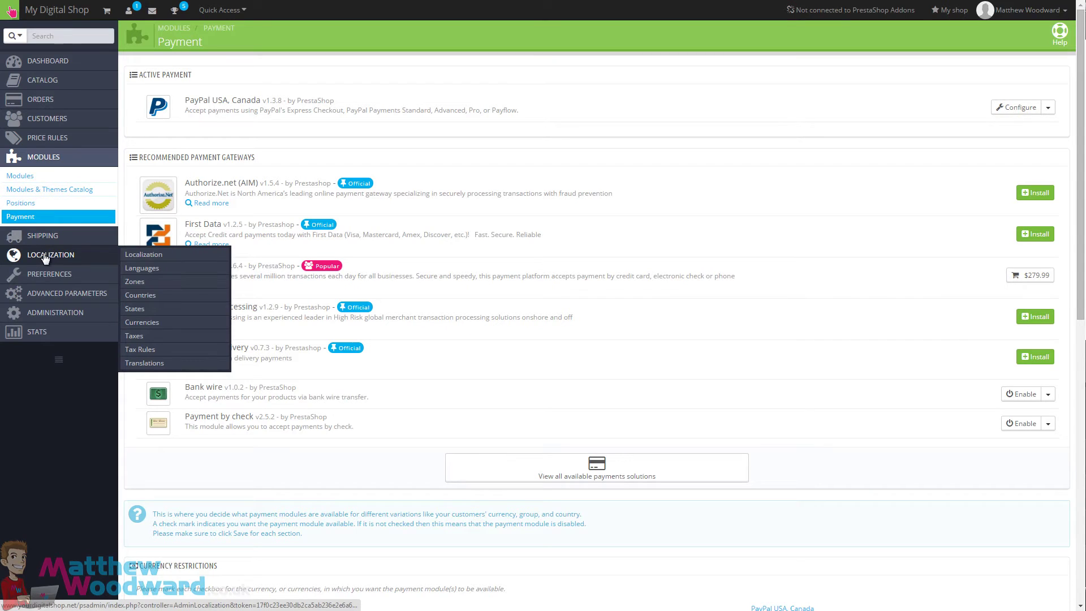
pyautogui.click(134, 295)
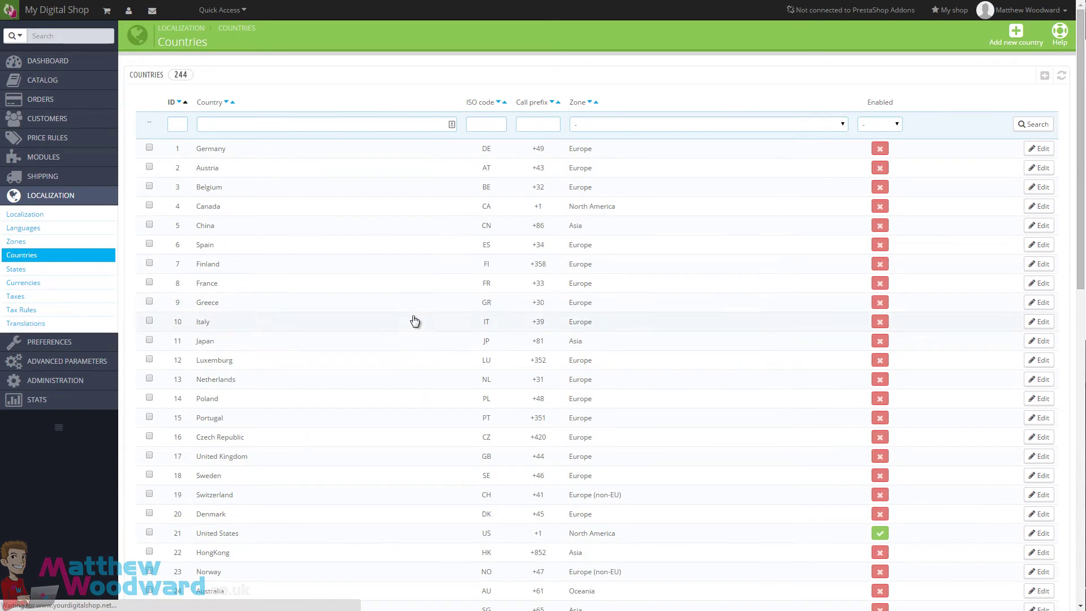
pyautogui.scroll(-1, 413, 318)
pyautogui.scroll(-10, 414, 321)
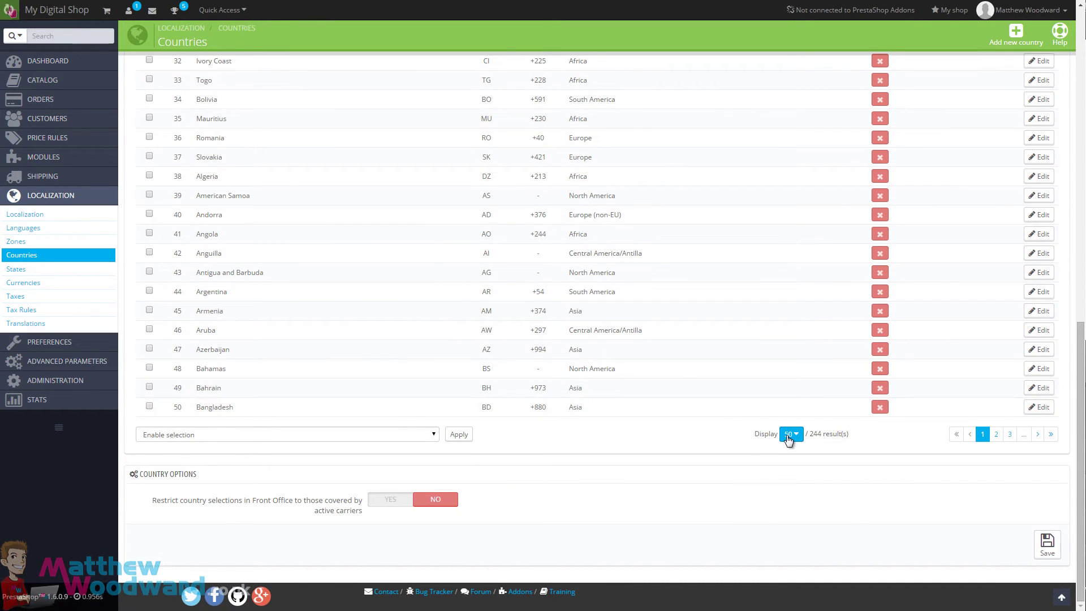
pyautogui.click(791, 436)
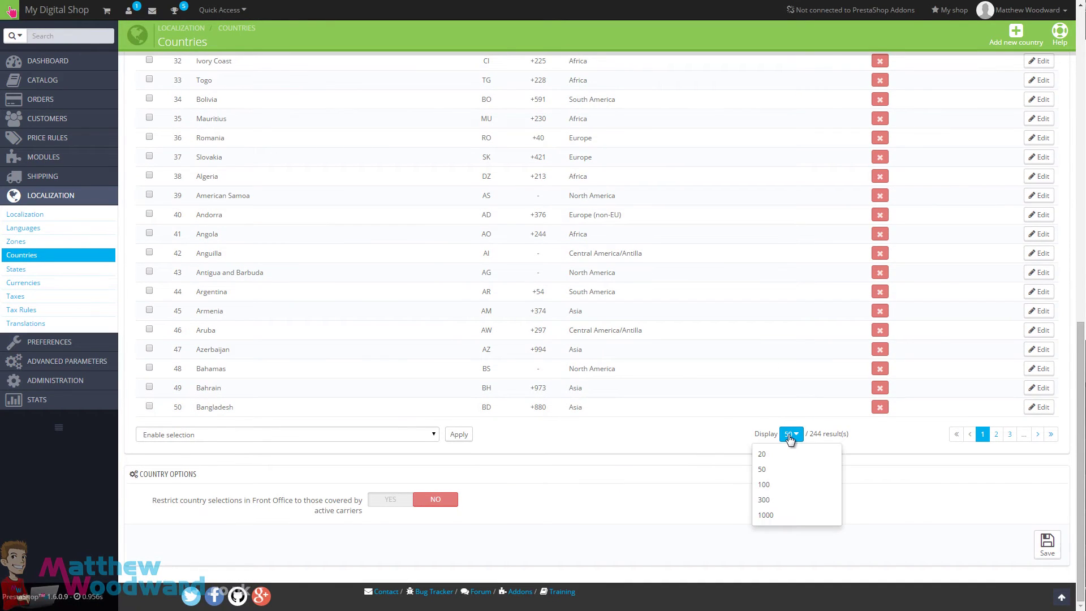
pyautogui.click(767, 501)
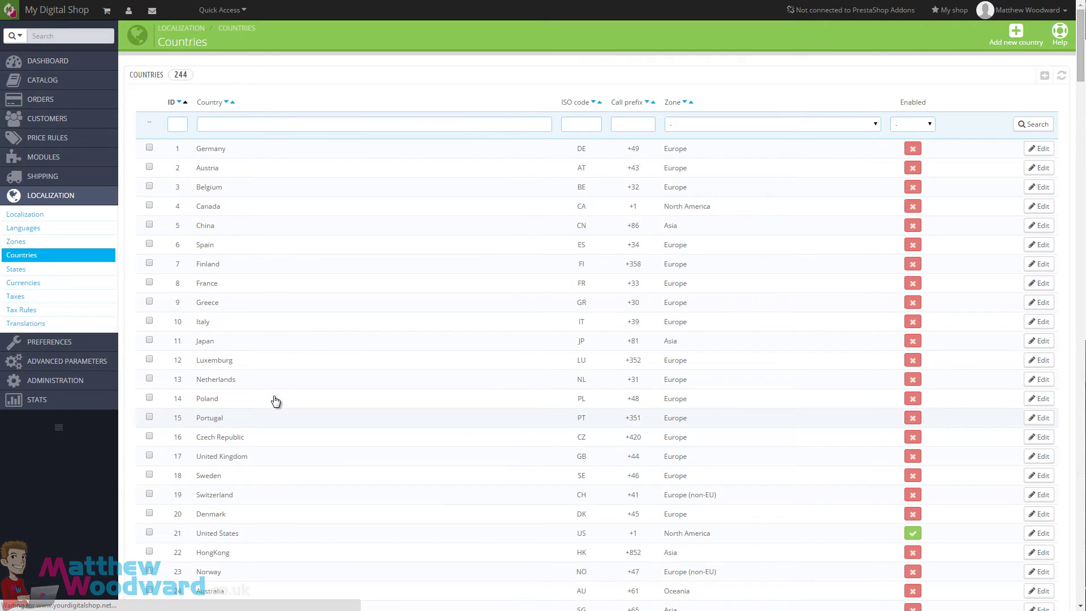
# Select all 244 countries and apply the Enable selection bulk action
pyautogui.scroll(-20, 275, 401)
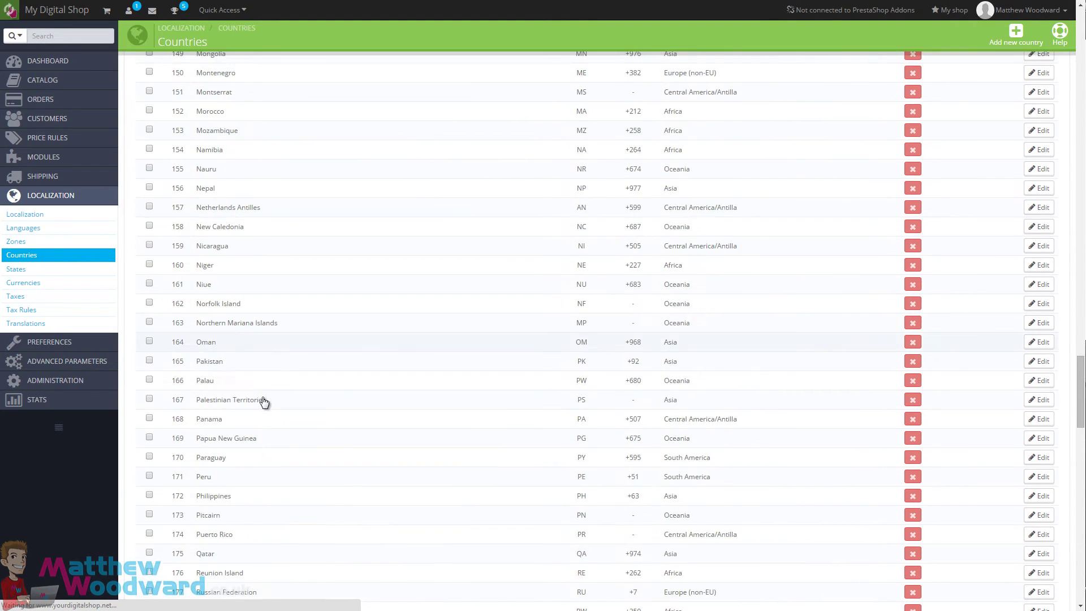
pyautogui.scroll(-20, 263, 401)
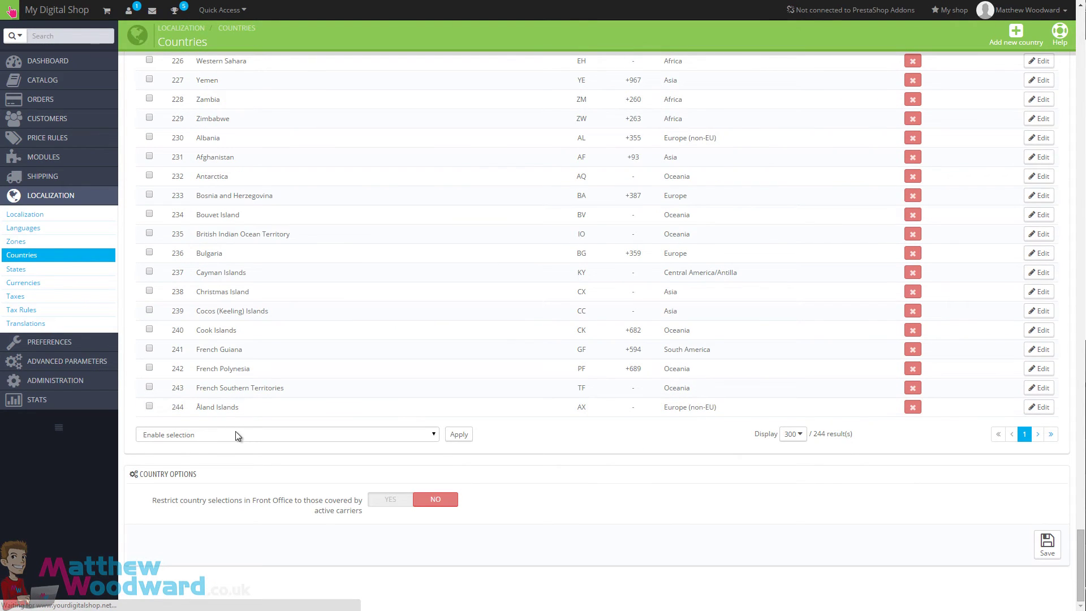
pyautogui.click(236, 435)
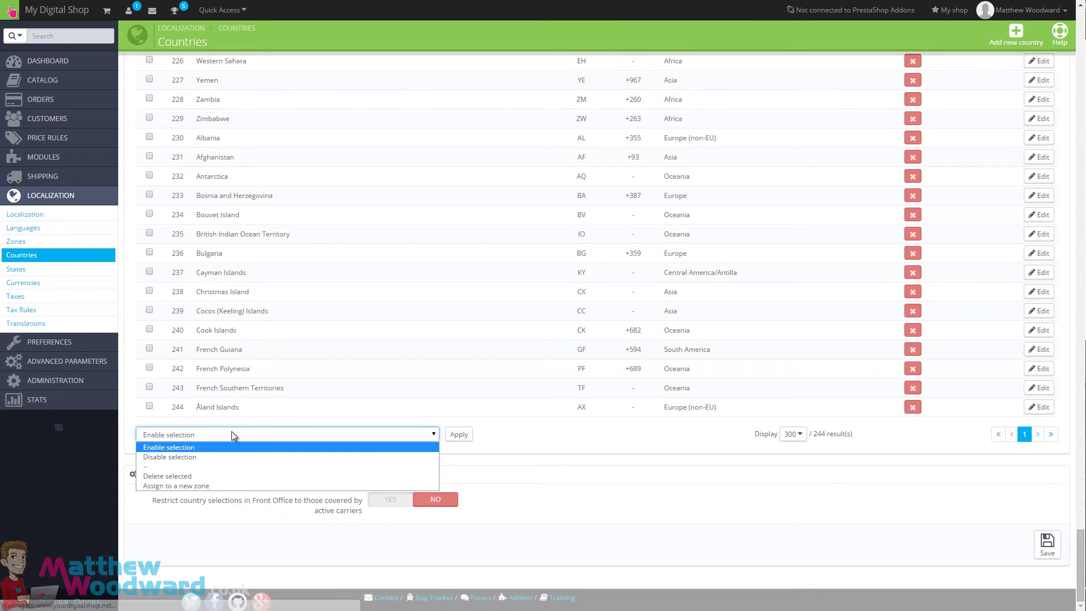
pyautogui.click(217, 432)
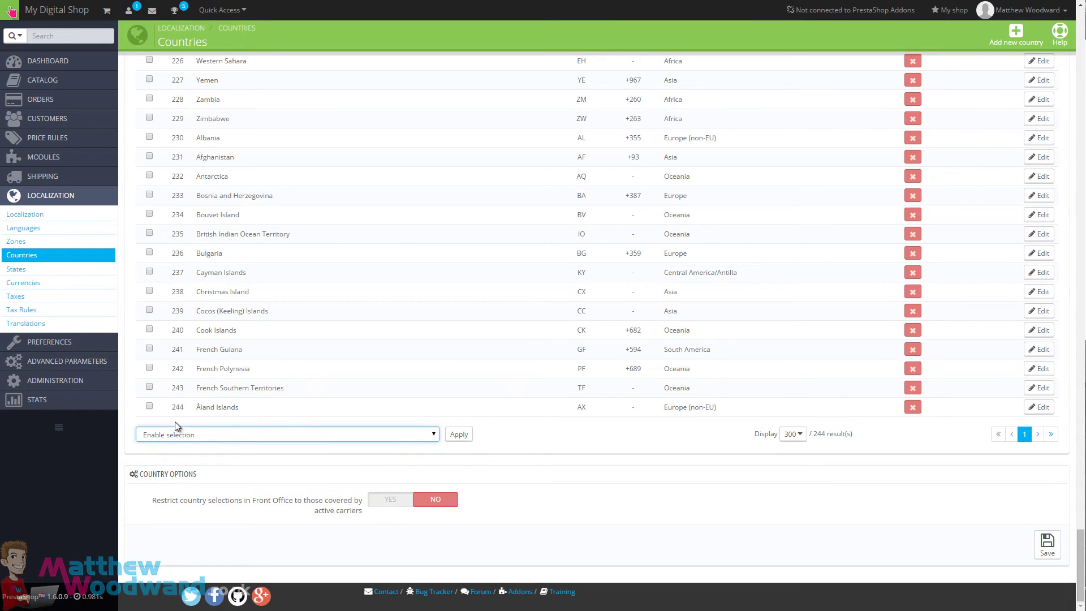
pyautogui.moveTo(1080, 563); pyautogui.dragTo(823, 525)
pyautogui.click(458, 435)
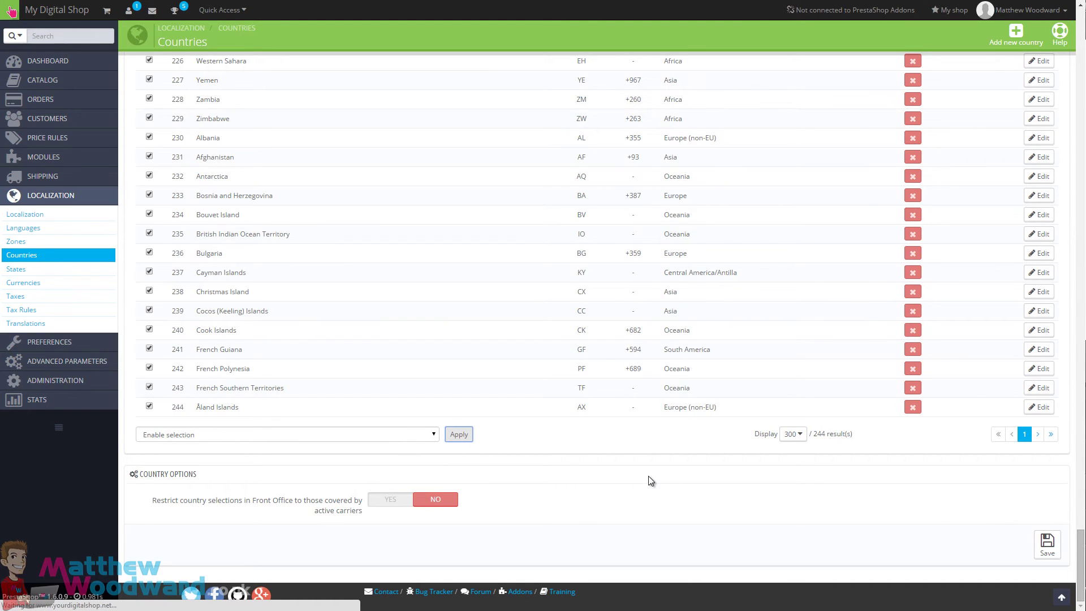
pyautogui.scroll(15, 553, 507)
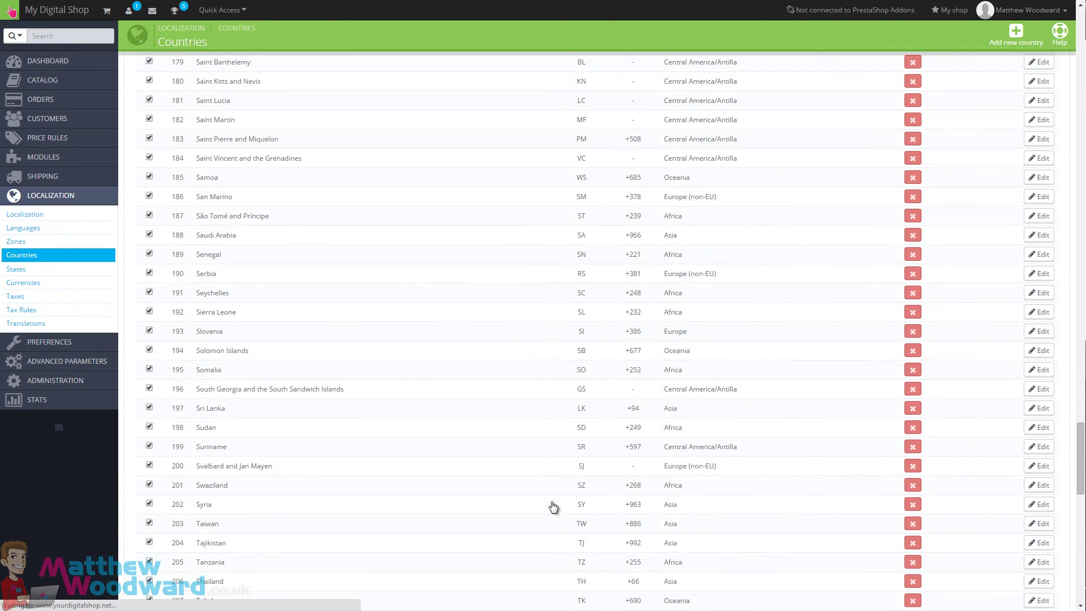
pyautogui.scroll(20, 554, 507)
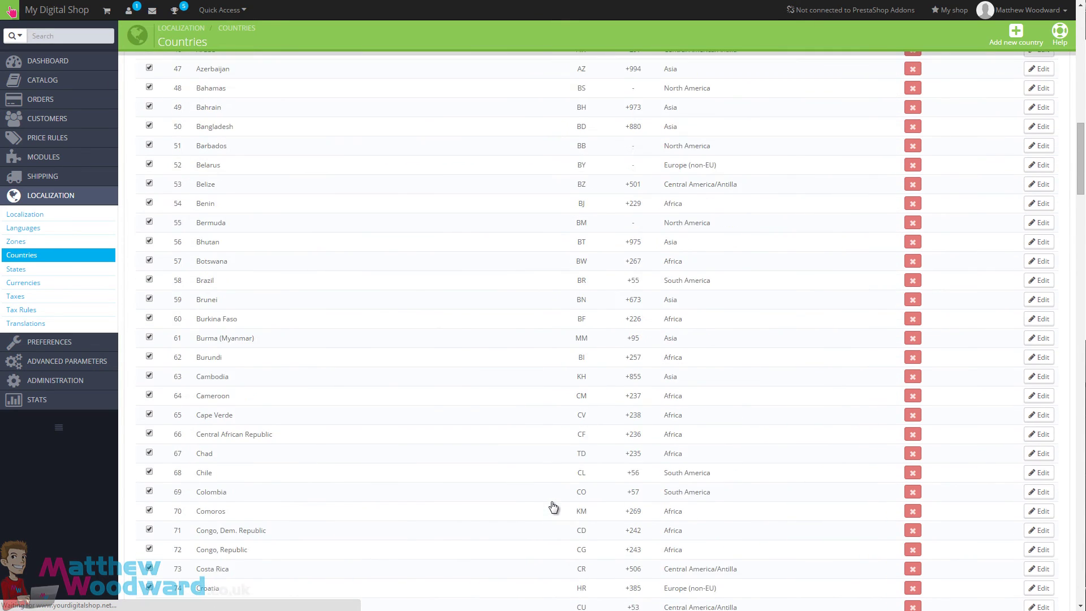
pyautogui.scroll(15, 553, 507)
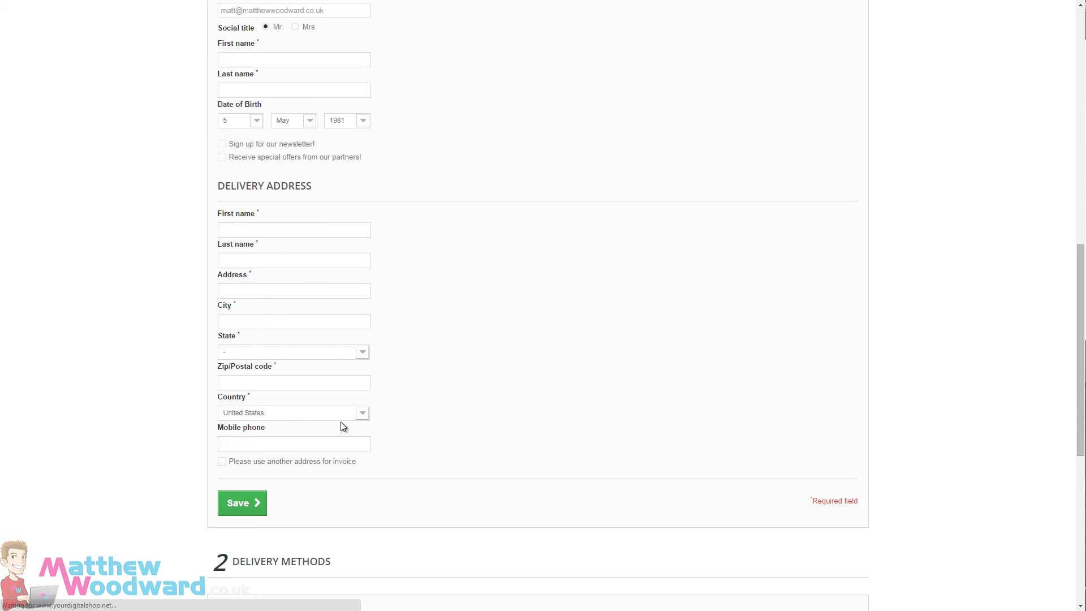
pyautogui.scroll(7, 165, 387)
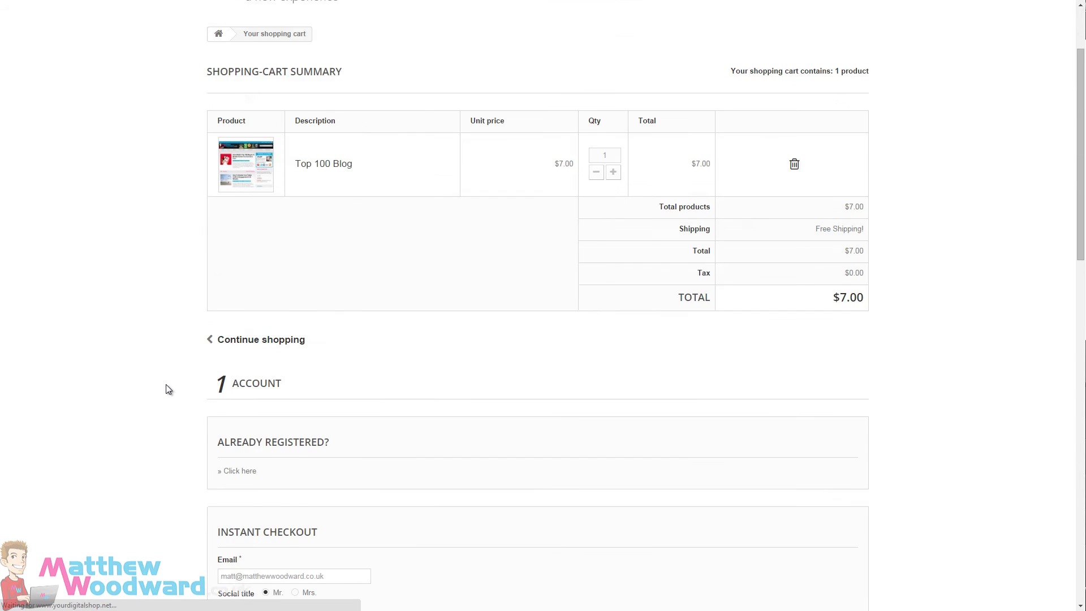
pyautogui.scroll(5, 166, 385)
pyautogui.scroll(-15, 166, 386)
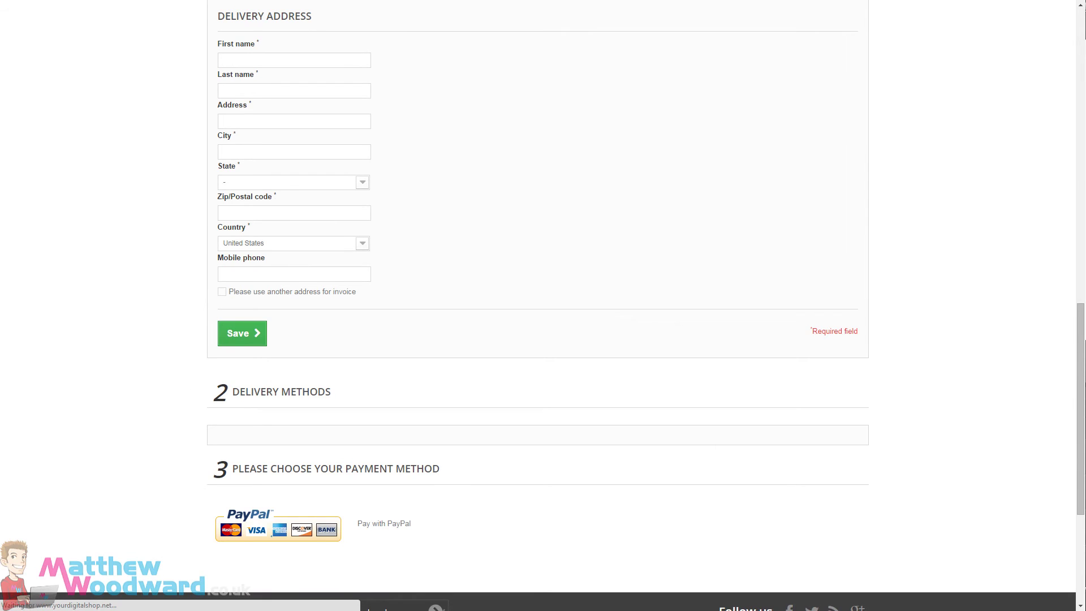
pyautogui.scroll(-8, 464, 297)
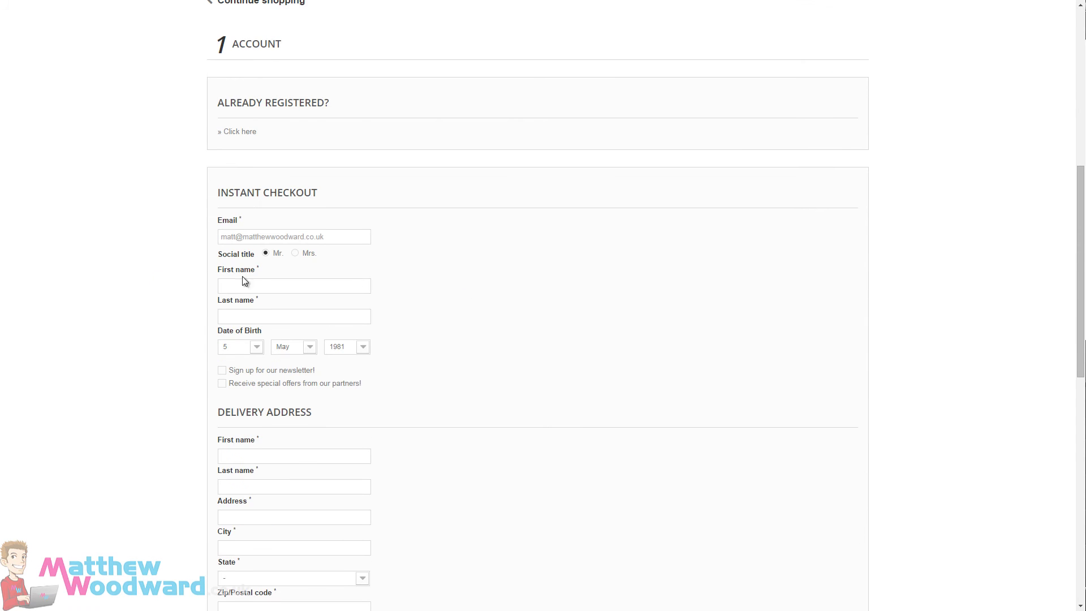
pyautogui.scroll(-5, 158, 279)
pyautogui.click(362, 357)
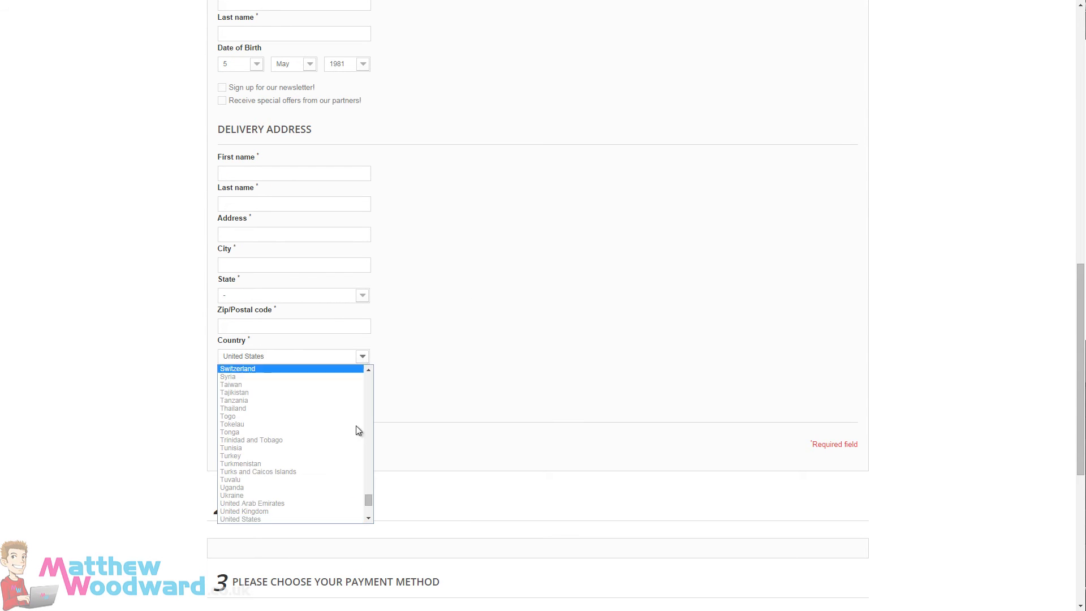
pyautogui.moveTo(370, 491); pyautogui.dragTo(374, 366)
pyautogui.click(365, 357)
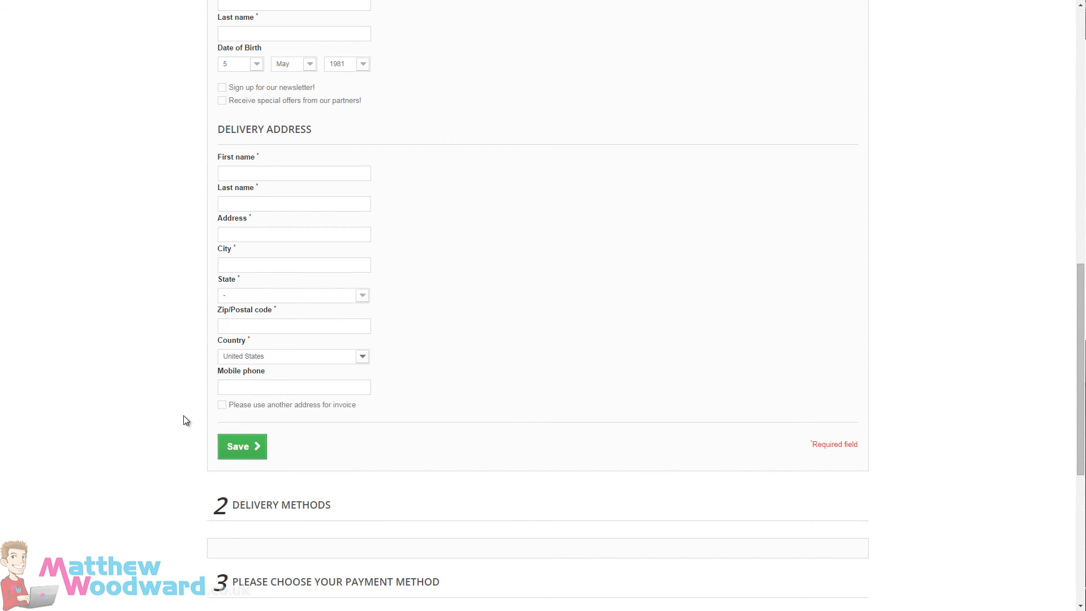
pyautogui.scroll(-3, 146, 404)
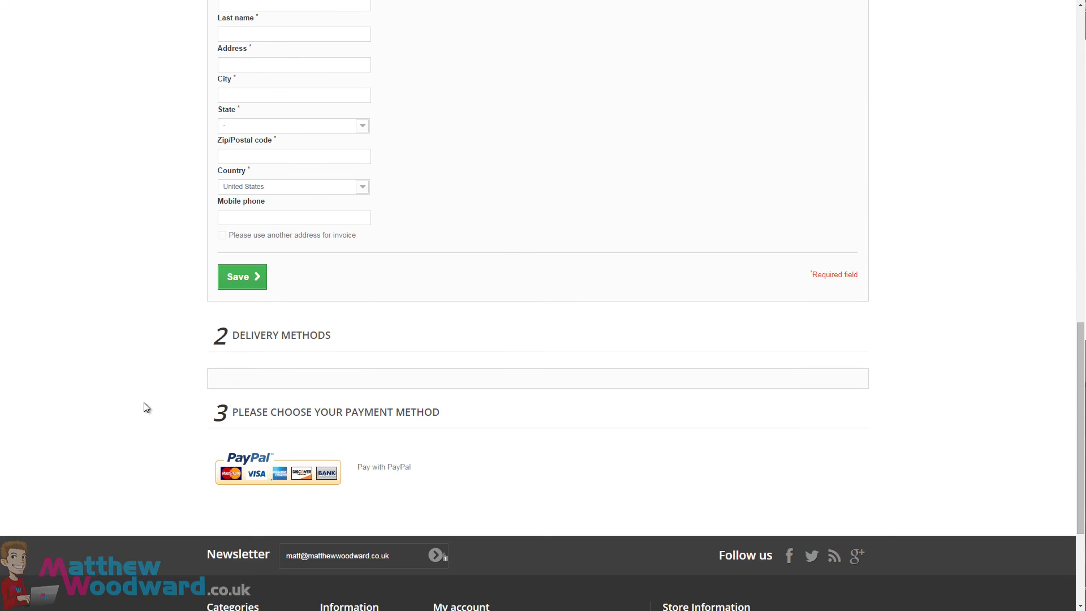
pyautogui.scroll(7, 159, 333)
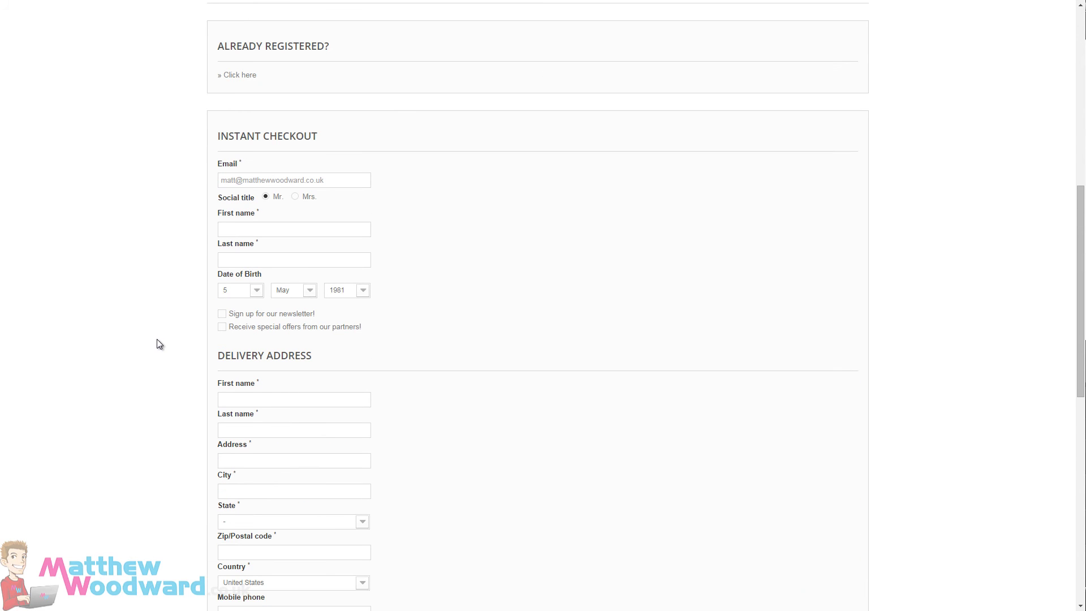
pyautogui.scroll(9, 157, 342)
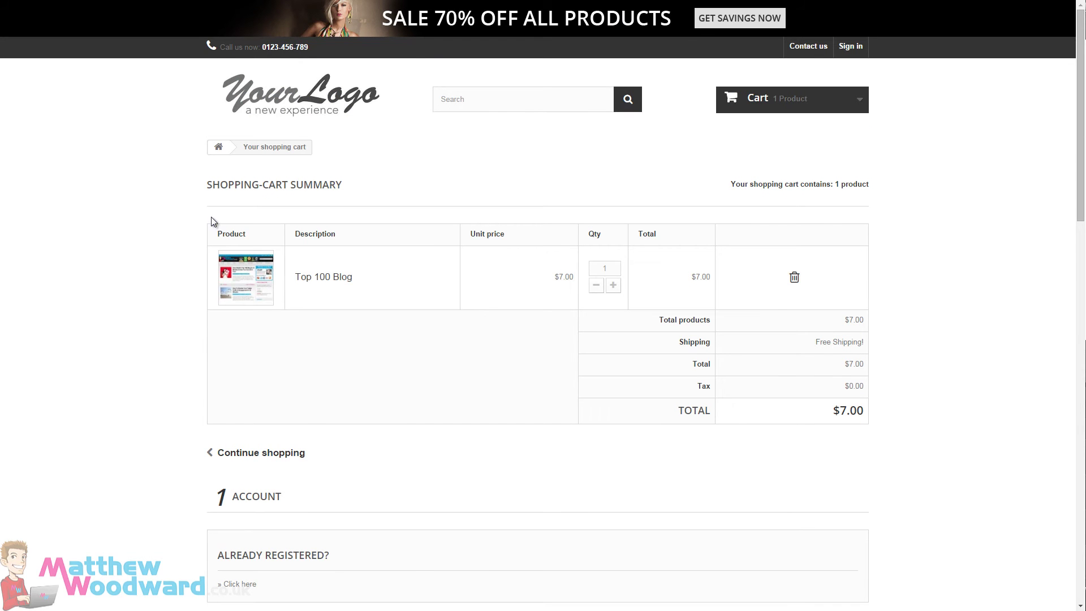
pyautogui.scroll(-2, 204, 264)
pyautogui.scroll(2, 209, 272)
pyautogui.scroll(-11, 822, 431)
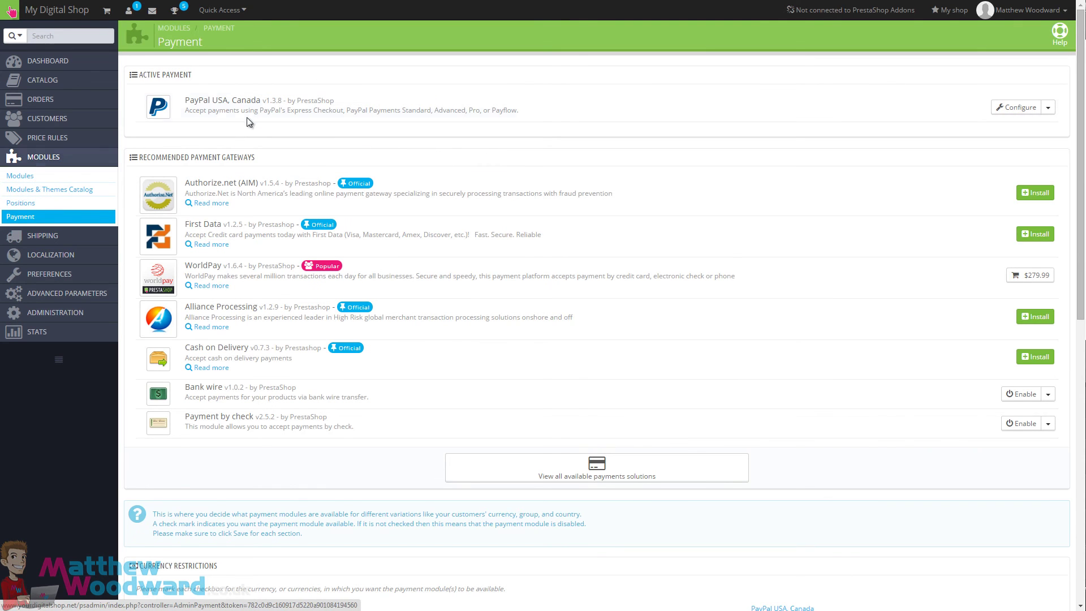
# Bring up the PayPal USA, Canada configuration from the Payment modules list
pyautogui.click(1006, 107)
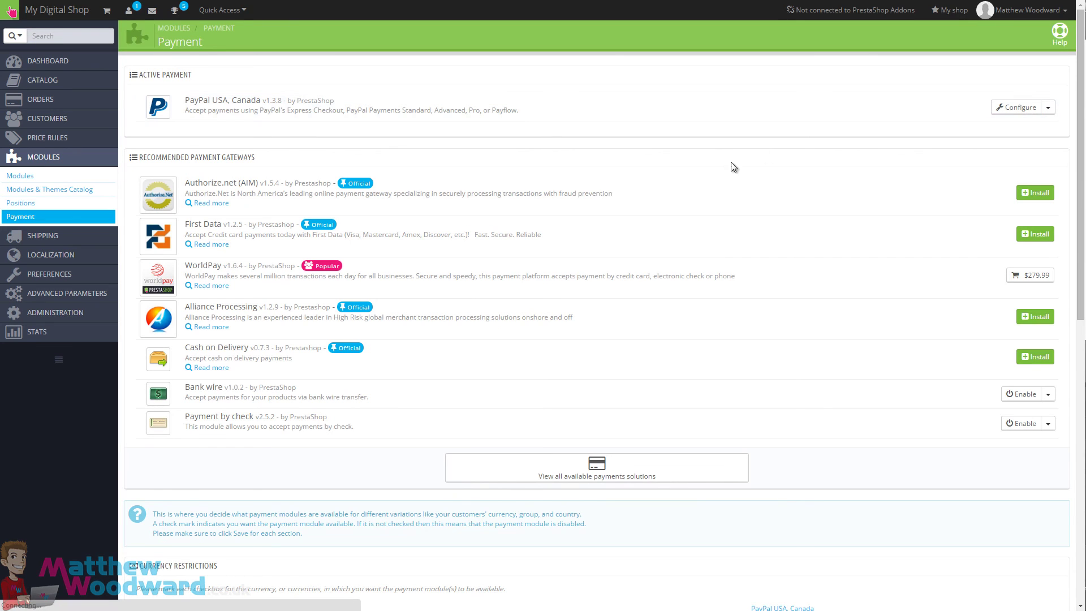
pyautogui.scroll(-6, 495, 292)
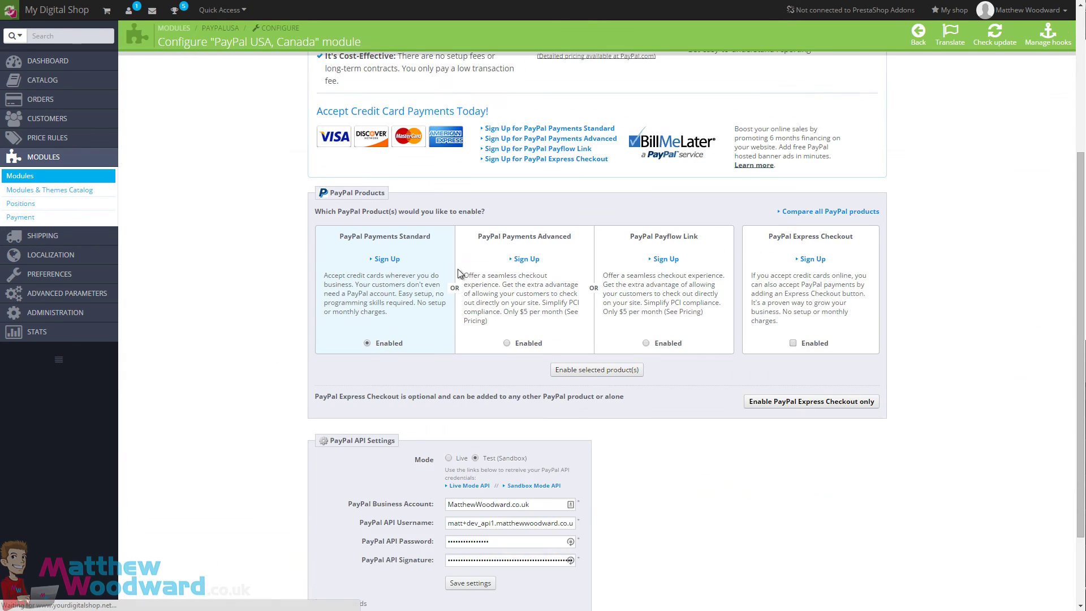
pyautogui.click(448, 358)
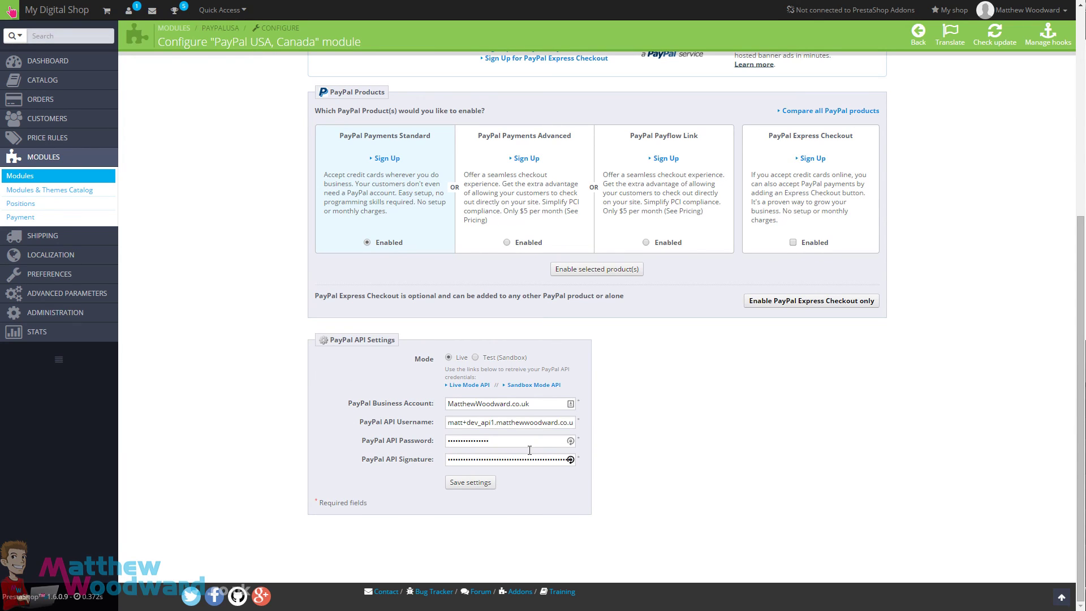
pyautogui.click(476, 358)
pyautogui.scroll(5, 314, 387)
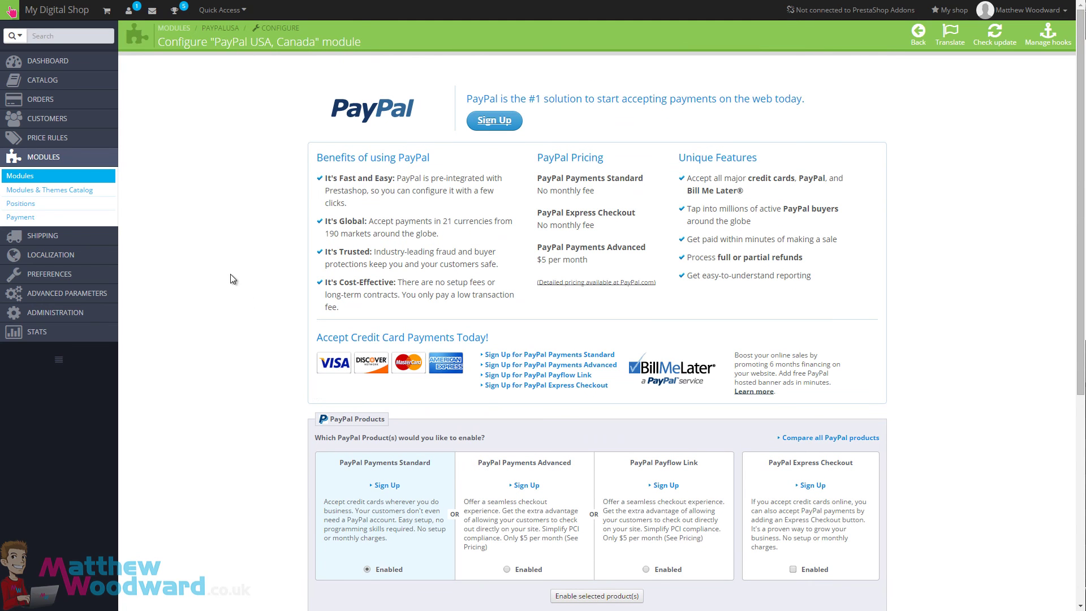
pyautogui.scroll(-5, 224, 260)
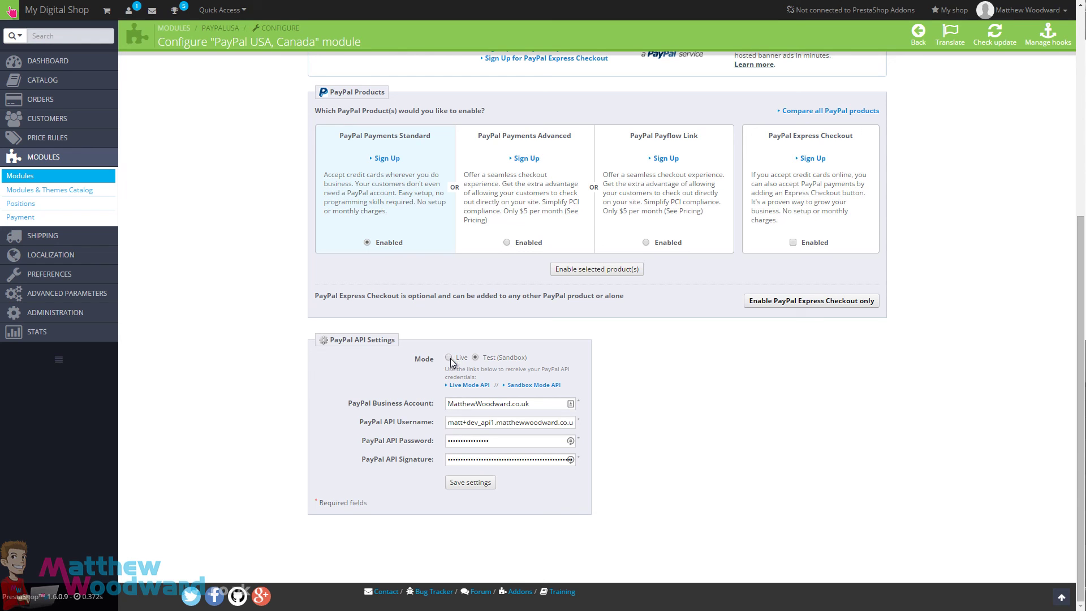
pyautogui.scroll(4, 434, 361)
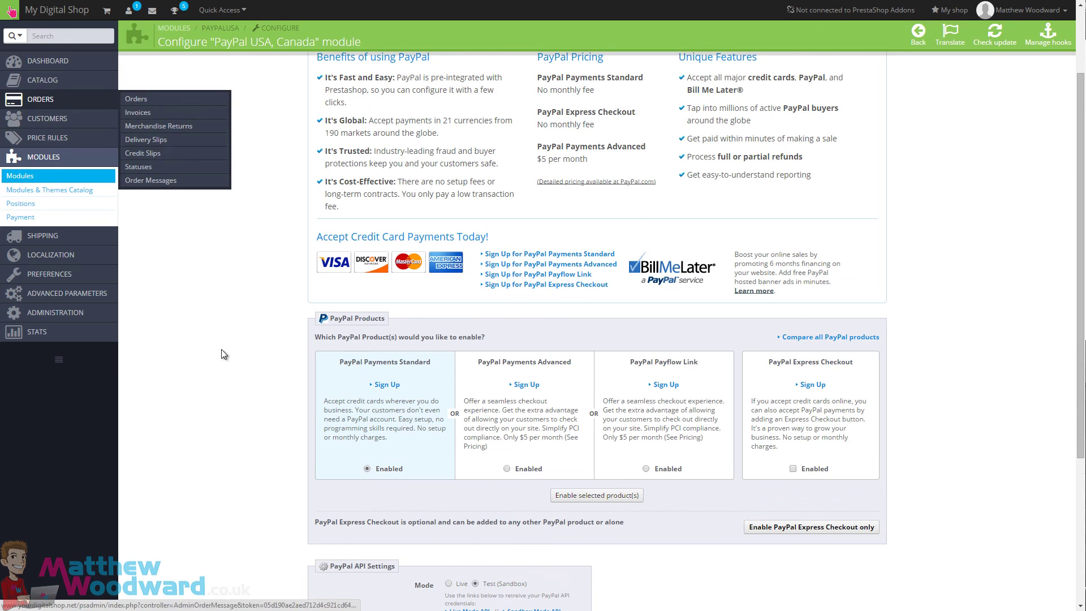
pyautogui.scroll(-3, 223, 348)
pyautogui.scroll(-1, 330, 360)
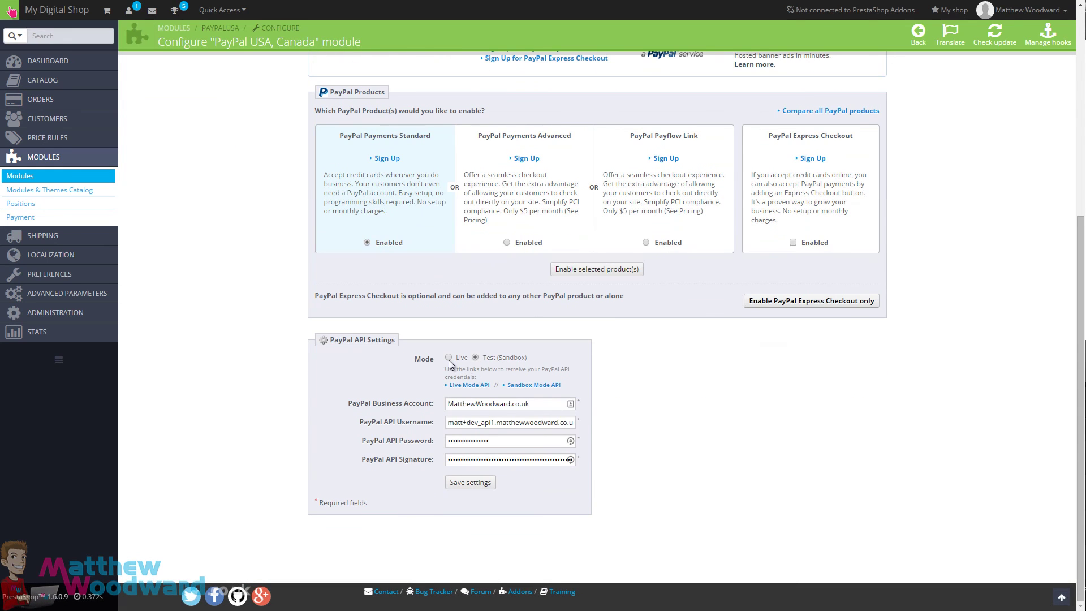
pyautogui.scroll(6, 269, 334)
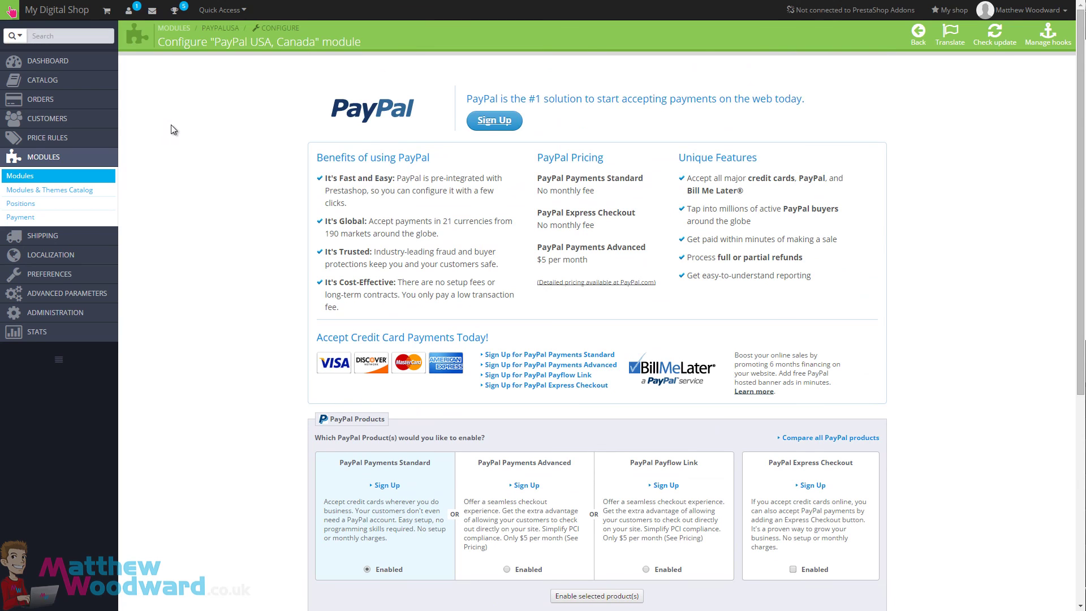
pyautogui.scroll(-3, 172, 129)
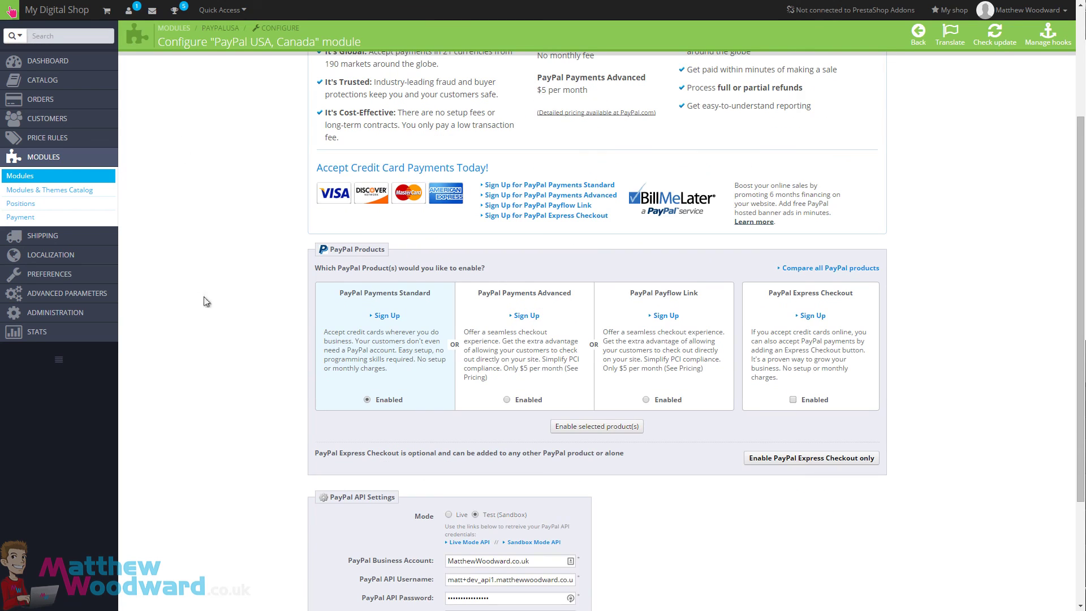
pyautogui.scroll(-2, 225, 376)
pyautogui.scroll(-1, 225, 378)
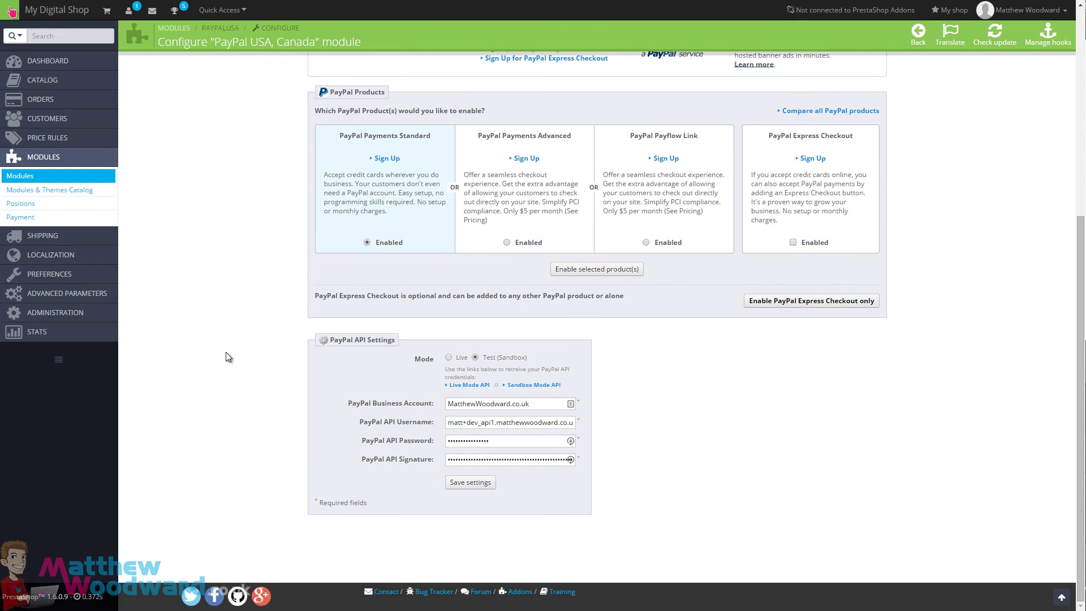
pyautogui.scroll(6, 227, 356)
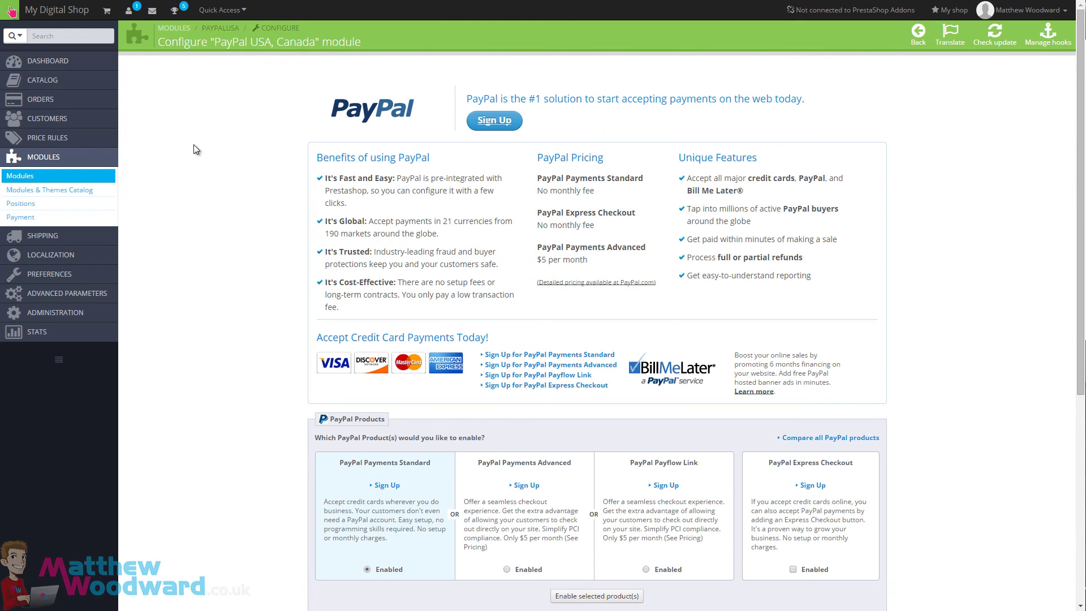